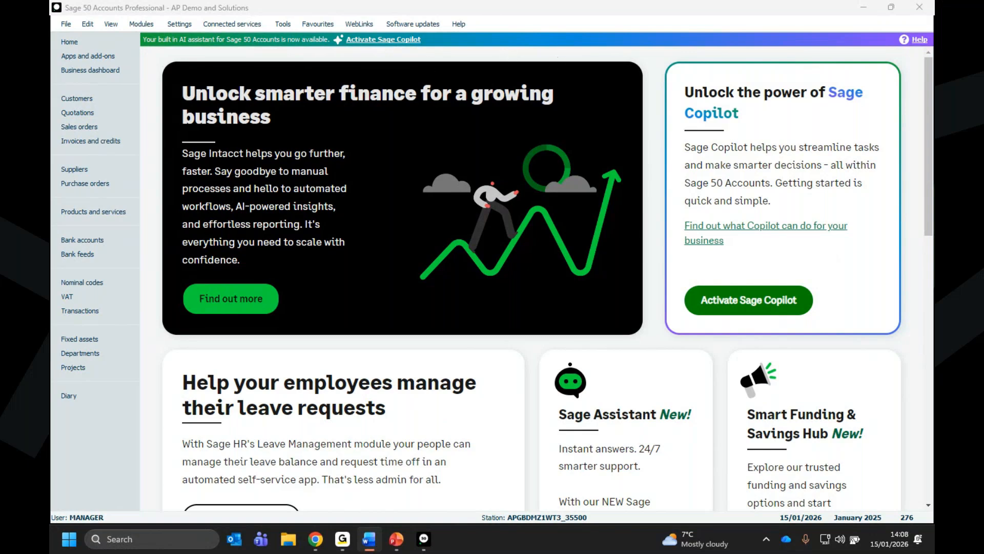
pyautogui.click(66, 26)
pyautogui.moveTo(64, 55)
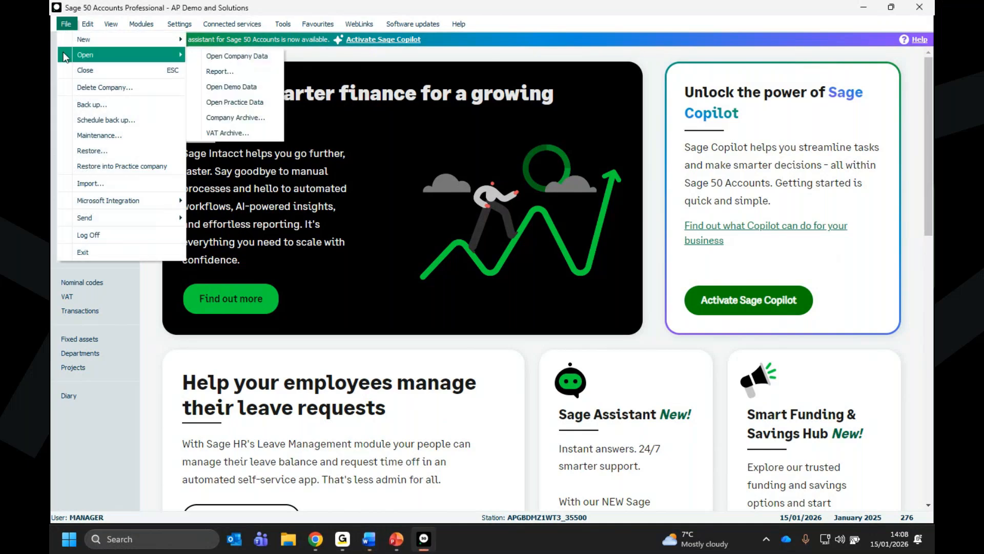
pyautogui.click(271, 101)
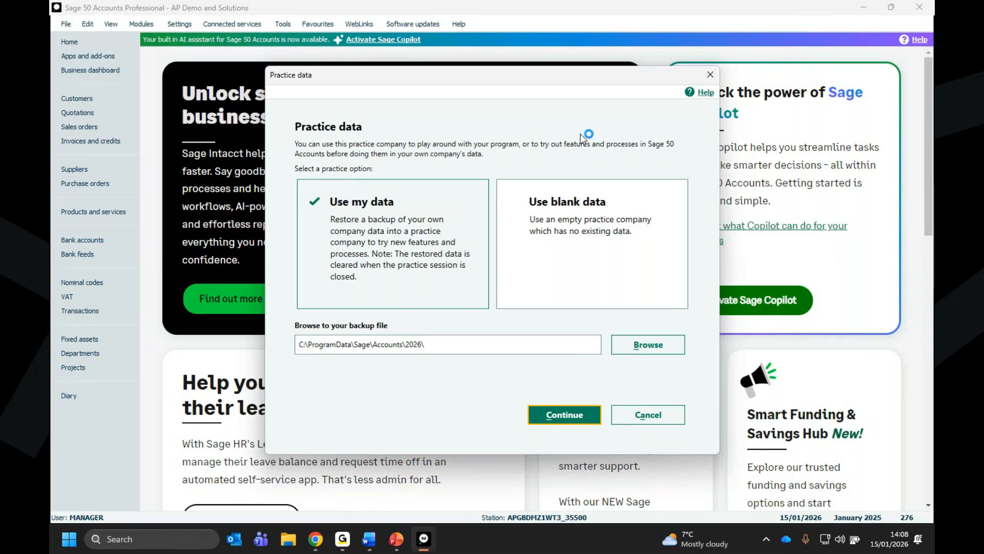
pyautogui.click(640, 356)
pyautogui.scroll(2, 338, 205)
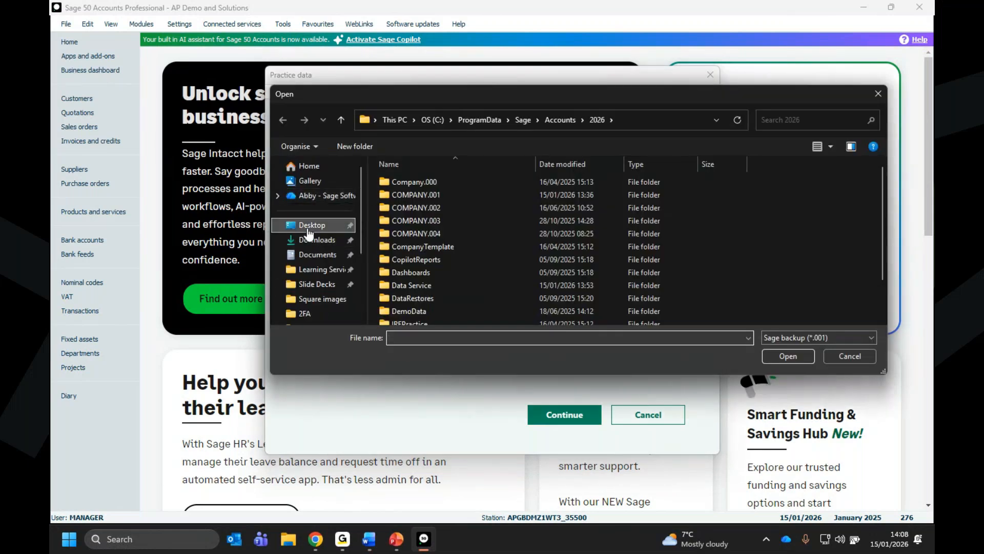
pyautogui.click(308, 230)
pyautogui.doubleClick(405, 195)
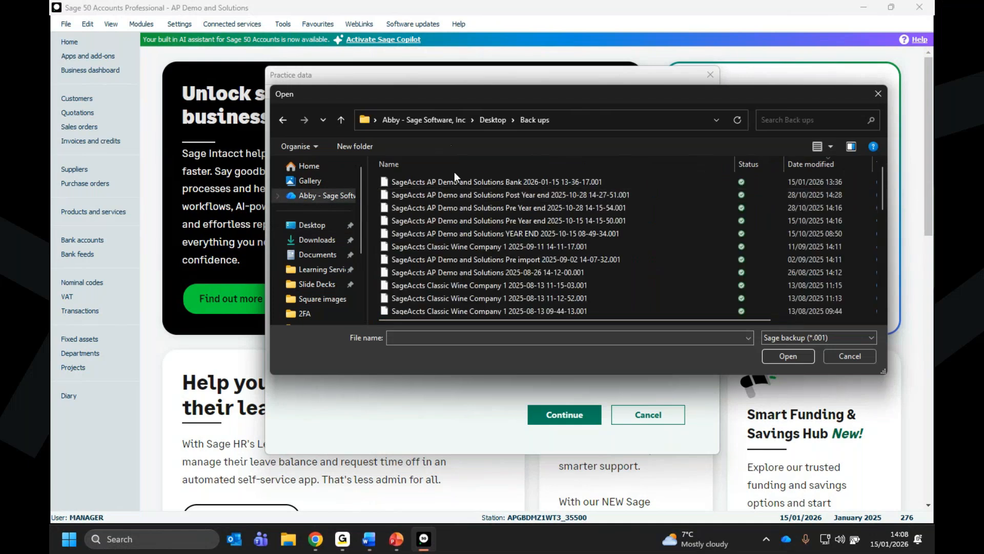
pyautogui.click(456, 181)
pyautogui.click(788, 355)
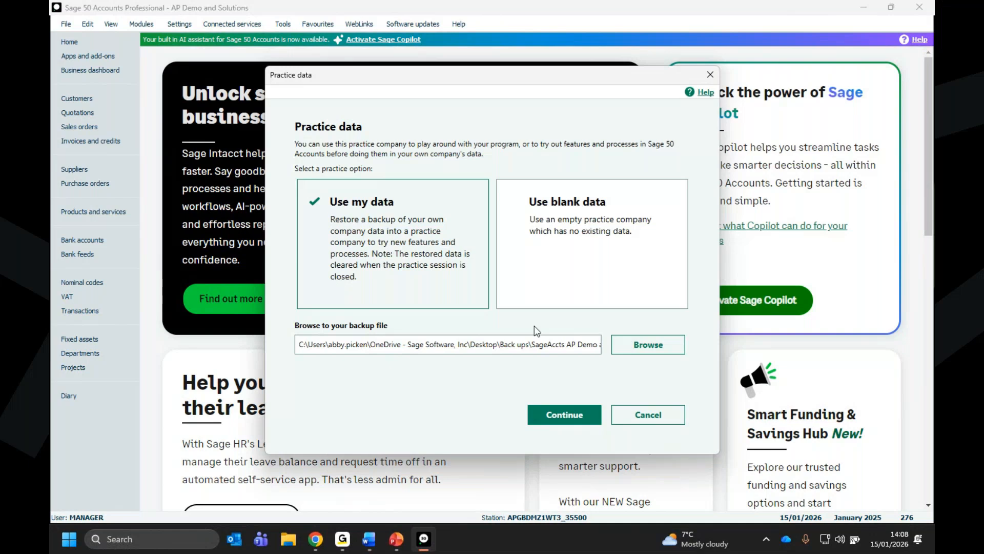
pyautogui.click(565, 416)
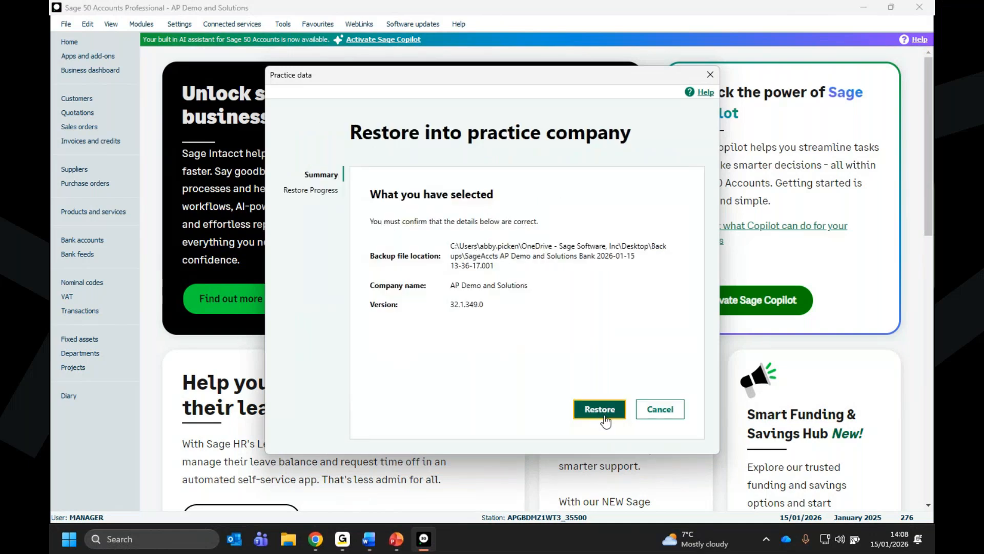
pyautogui.click(599, 410)
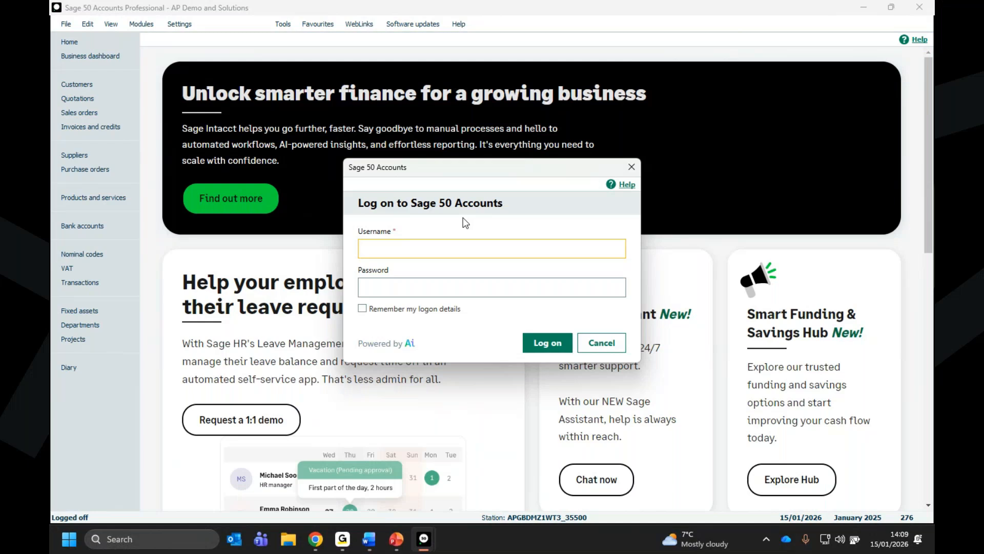
# - Log on to the practice company as manager, entering the account password
pyautogui.write('mama')
pyautogui.press('BackSpace')
pyautogui.press('BackSpace')
pyautogui.write('nager')
pyautogui.press('Tab')
pyautogui.write('a')
pyautogui.press('Return')
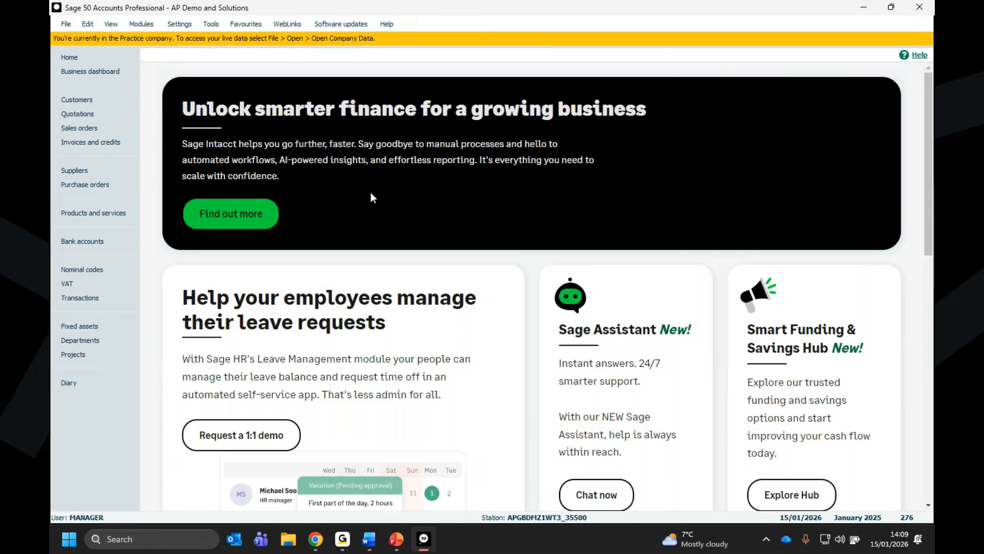
# - Start a bank transfer from the 1200 Bank Current Account to the 1220 Building Society Account
pyautogui.click(77, 242)
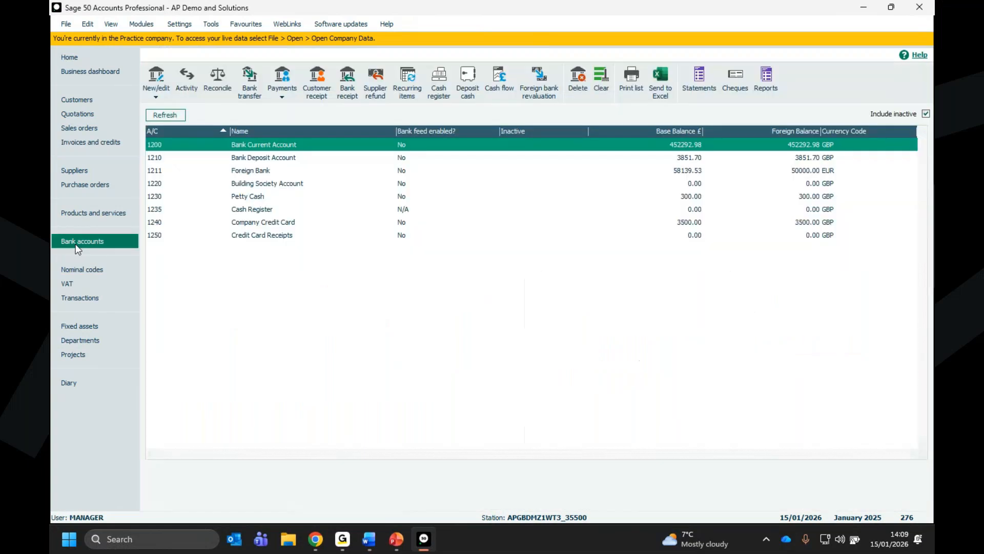
pyautogui.click(259, 90)
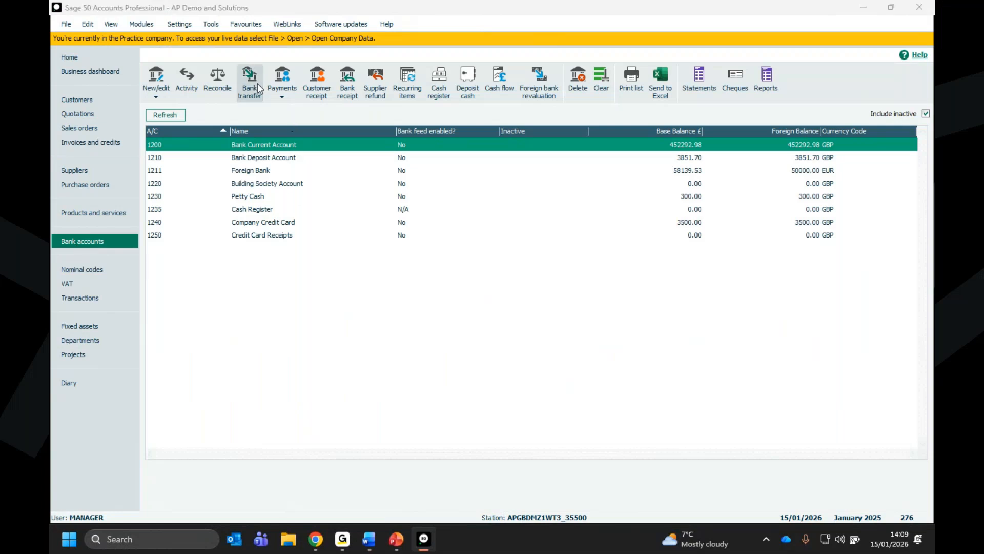
pyautogui.click(274, 299)
pyautogui.click(276, 298)
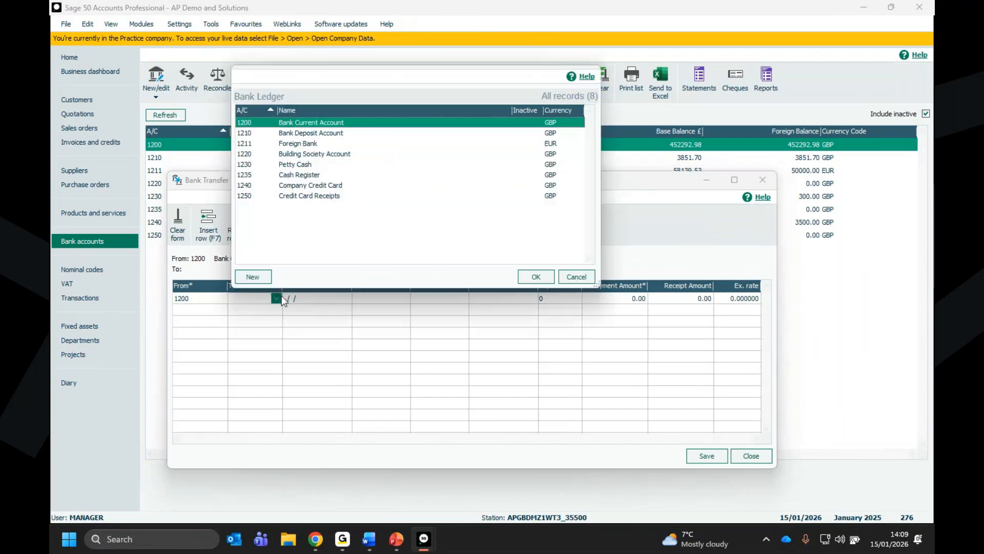
pyautogui.click(303, 154)
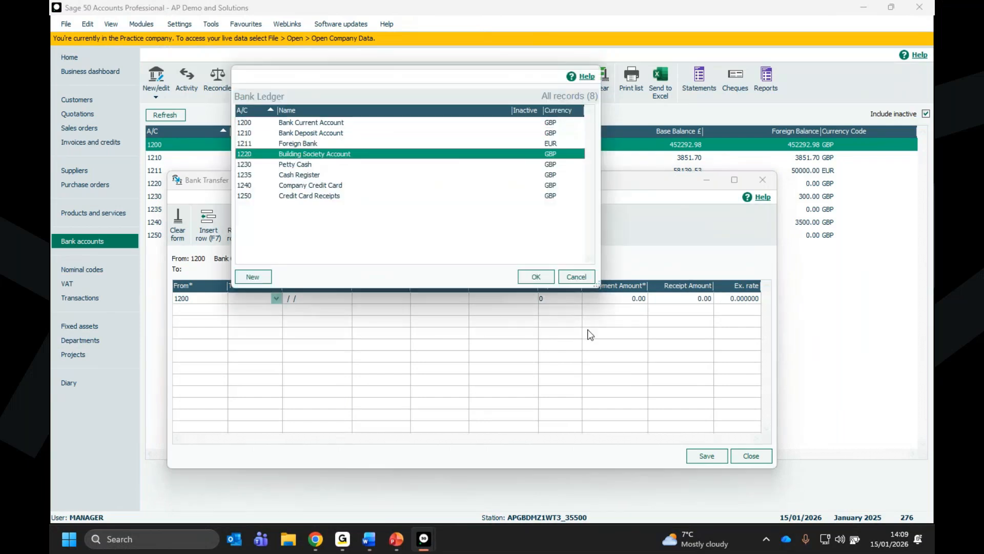
pyautogui.click(536, 276)
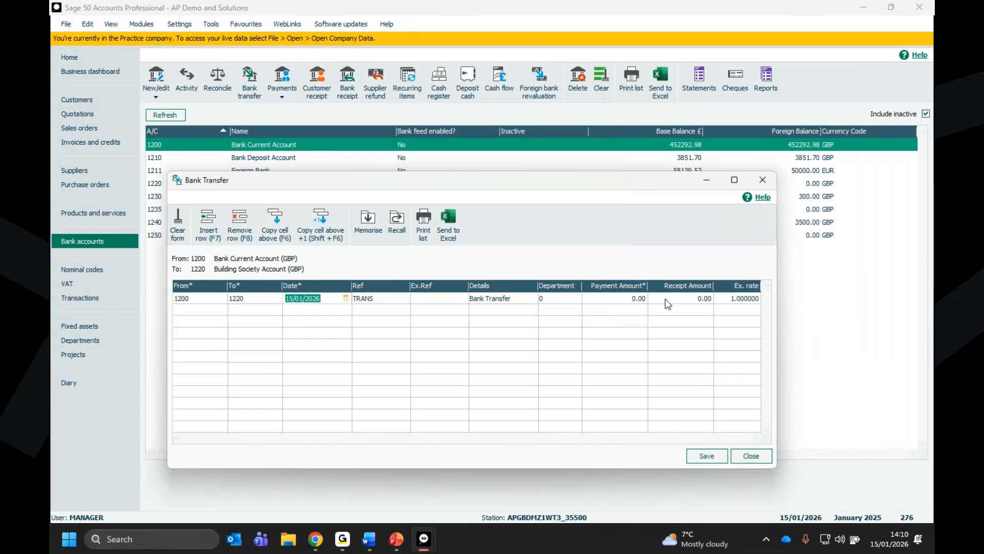
# - Set the transfer's payment amount to 50, save it and close the bank transfer form
pyautogui.click(624, 298)
pyautogui.write('50')
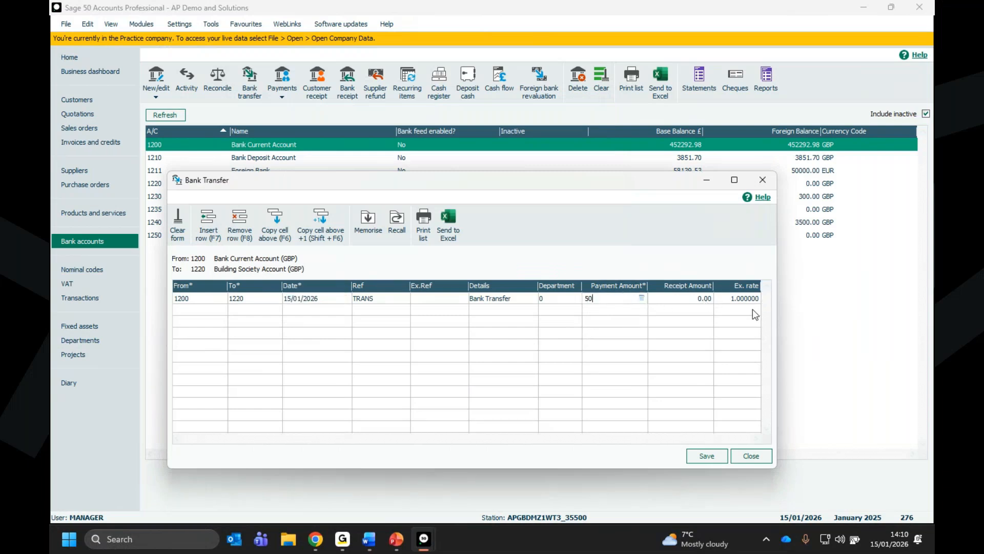
pyautogui.click(700, 454)
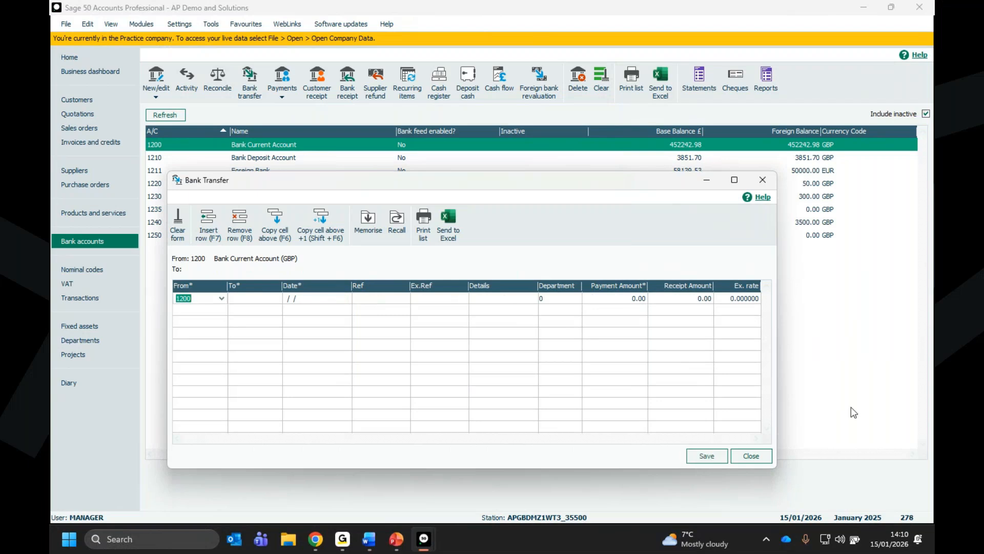
pyautogui.click(751, 459)
# - Open the bank transfer's debit entry, transaction 278 at the end of the transactions list, for editing
pyautogui.click(62, 299)
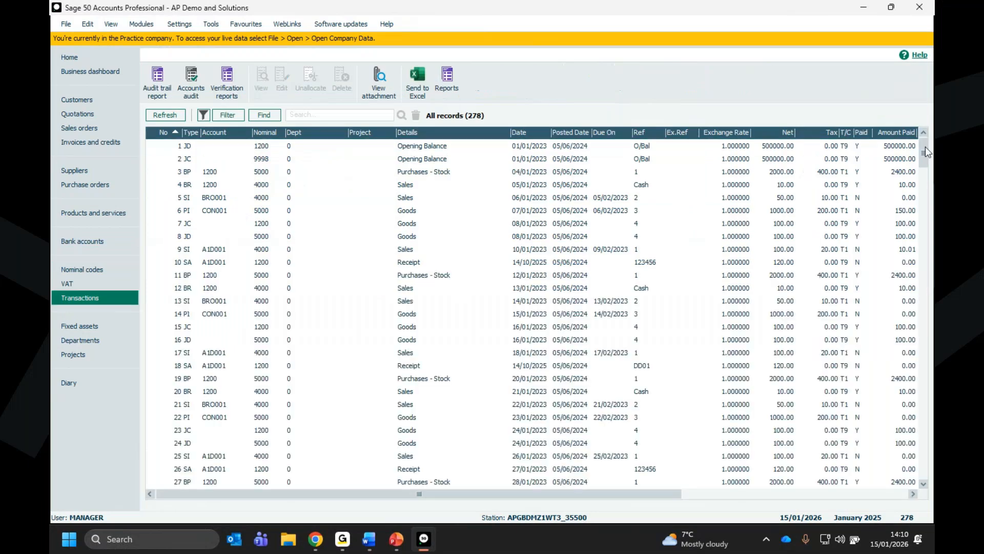
pyautogui.moveTo(924, 147); pyautogui.dragTo(917, 506)
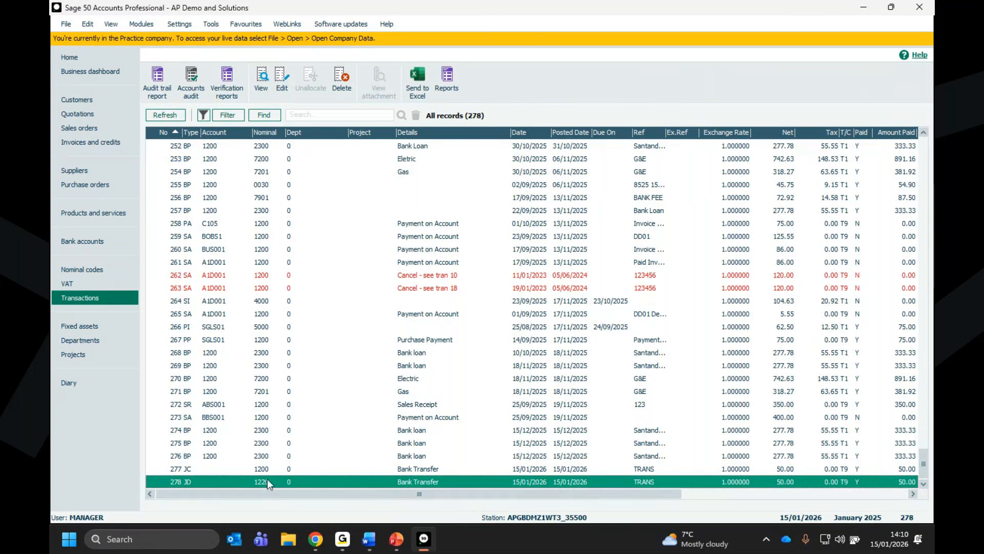
pyautogui.click(283, 80)
pyautogui.click(528, 295)
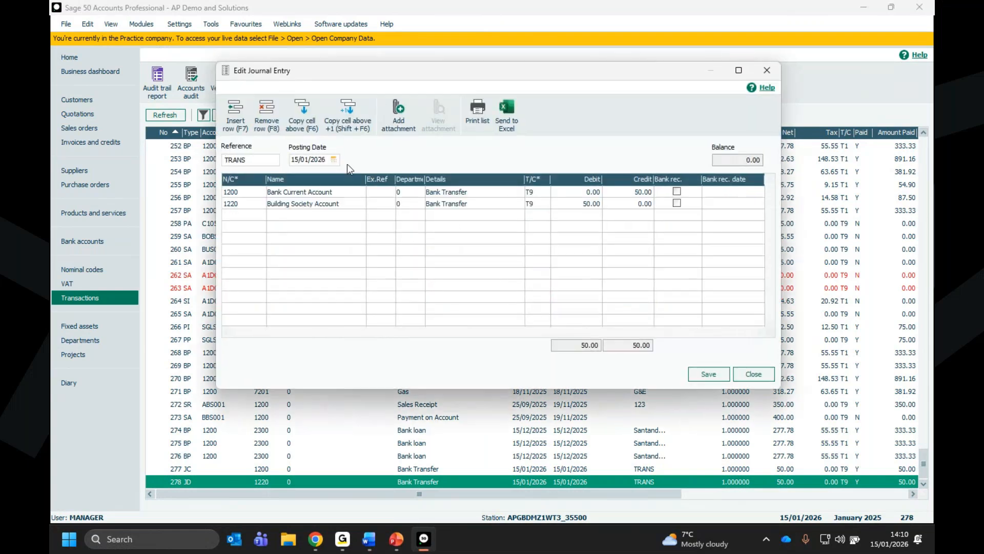
# - Change the journal's Building Society Account line to nominal code 1210 Bank Deposit Account, save the entry and close it
pyautogui.click(262, 204)
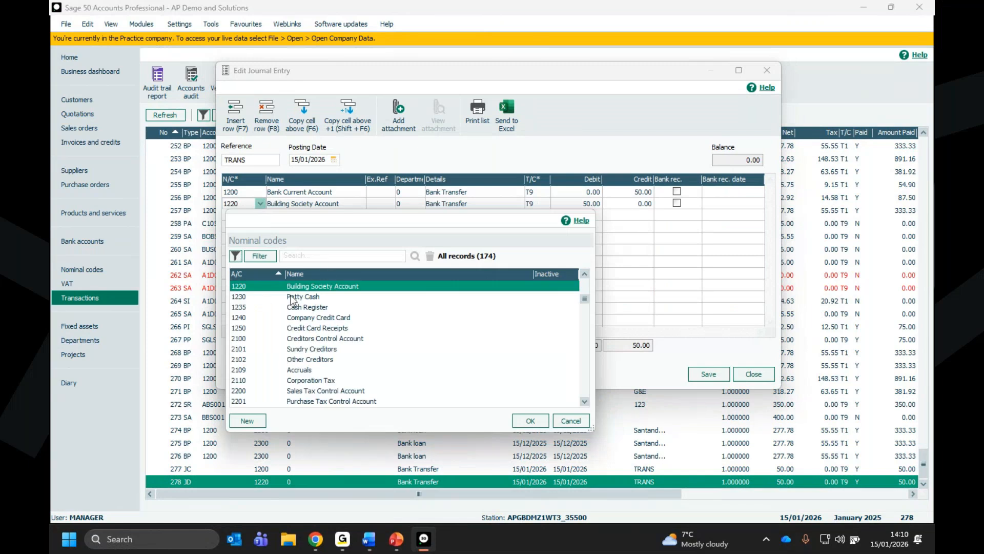
pyautogui.click(584, 275)
pyautogui.click(585, 274)
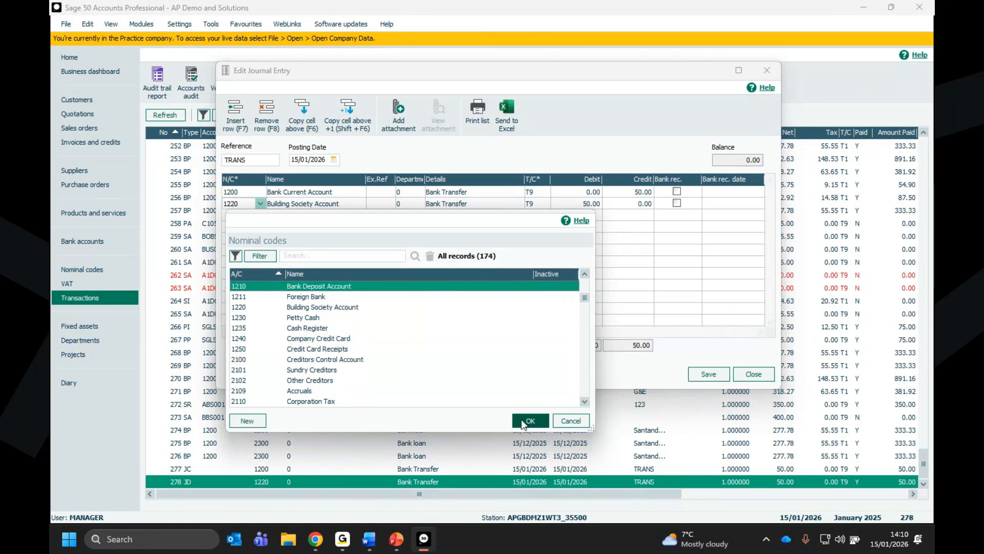
pyautogui.click(524, 421)
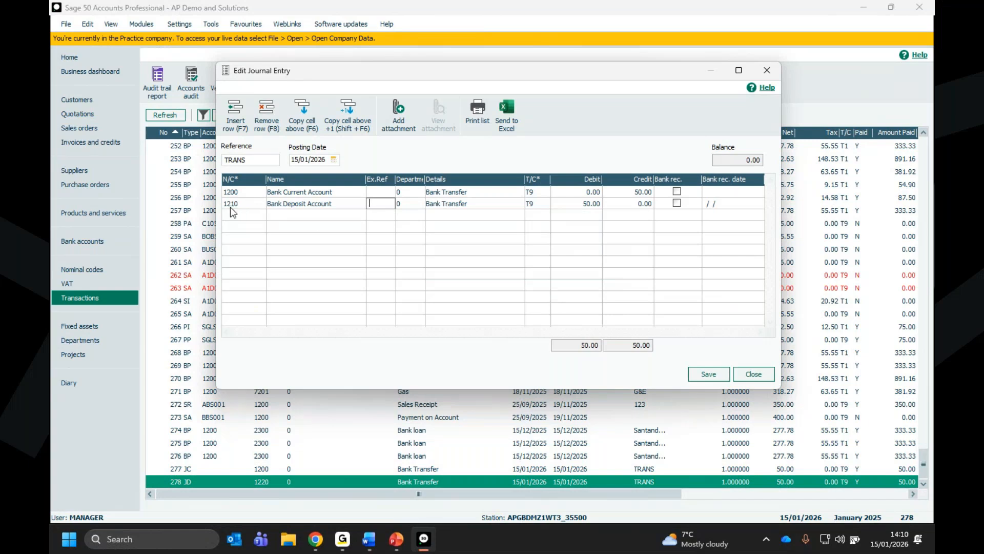
pyautogui.click(705, 374)
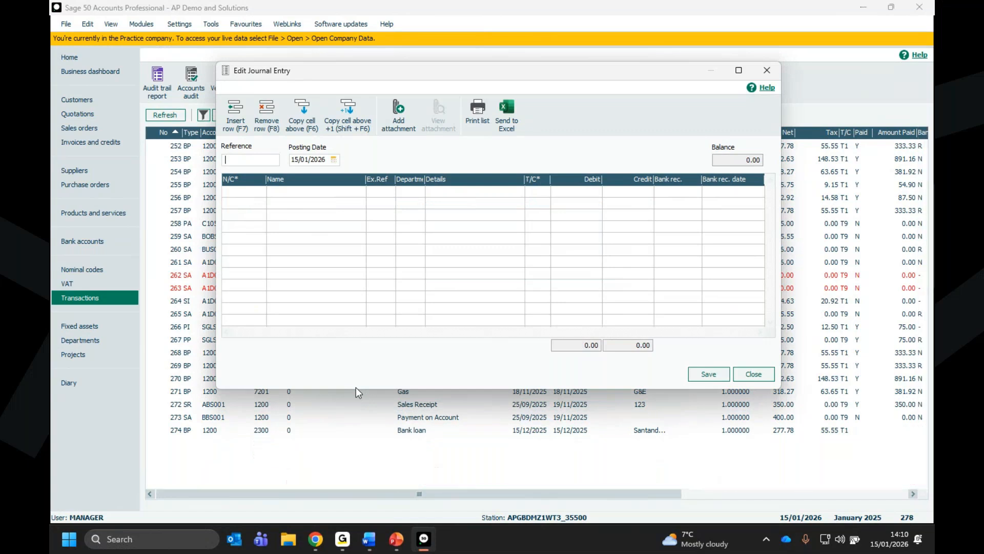
pyautogui.press('Escape')
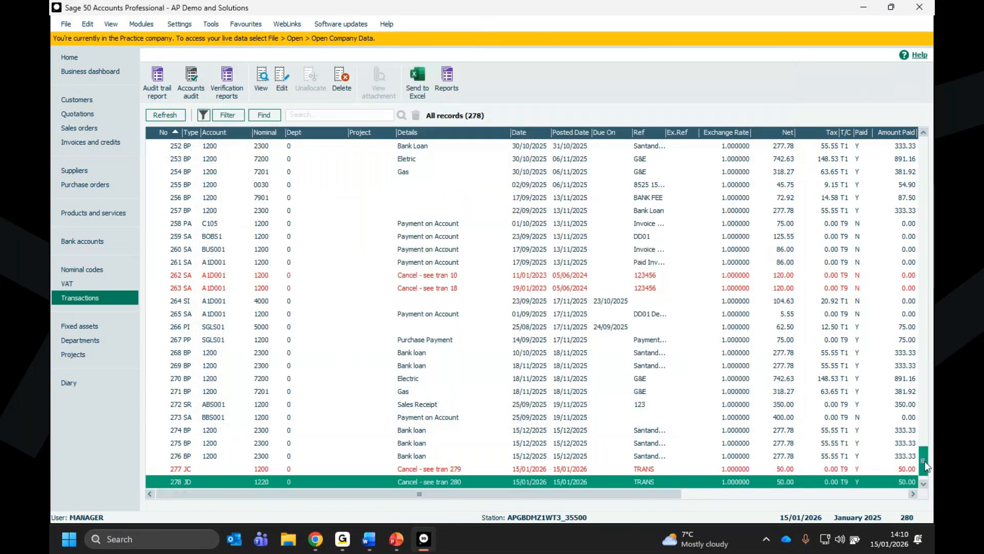
# - Compare the cancelled bank transfer entries 277 and 278 with their replacements 279 and 280 in the transactions list
pyautogui.click(199, 469)
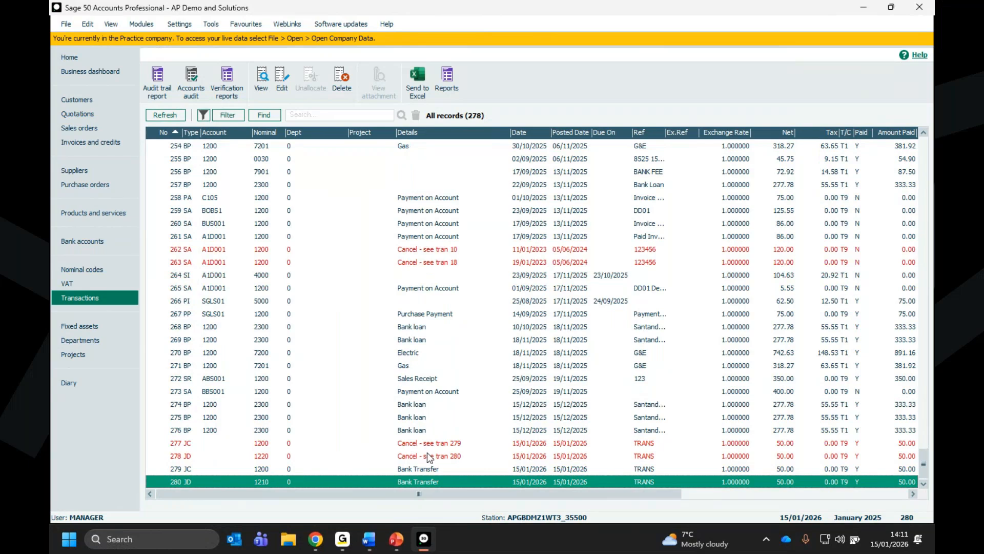
pyautogui.click(425, 444)
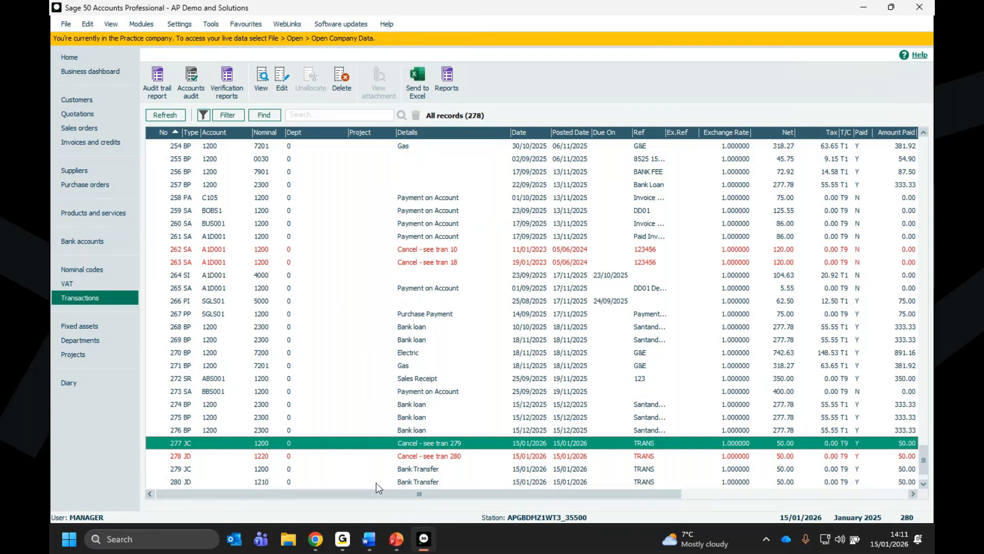
pyautogui.click(263, 481)
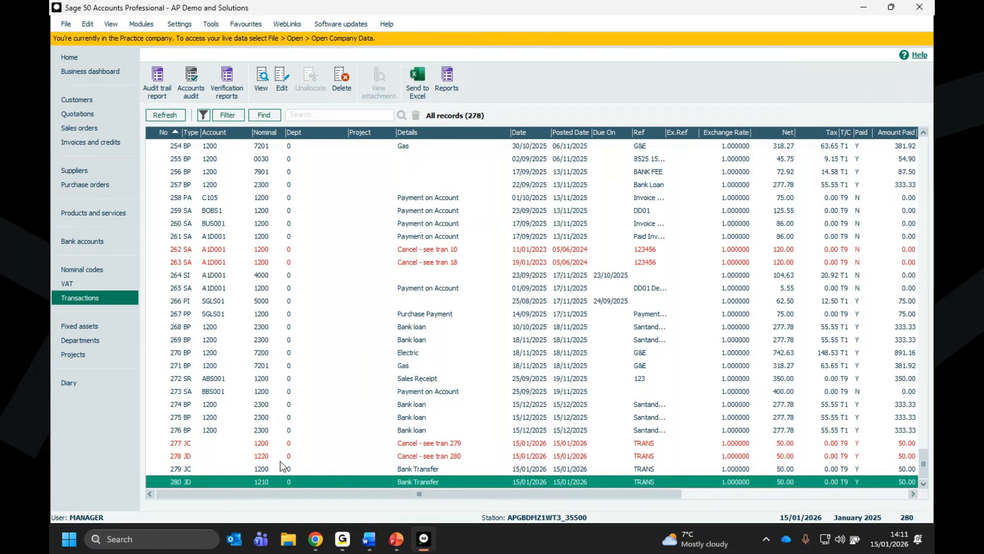
# - Start a reversing bank transfer from the 1210 Bank Deposit Account to the 1200 Bank Current Account
pyautogui.click(80, 237)
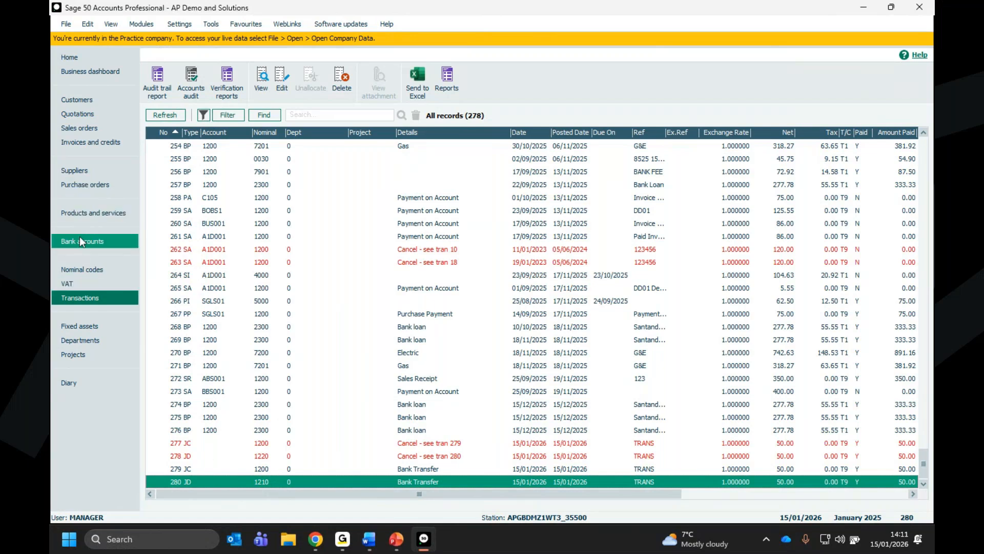
pyautogui.click(259, 93)
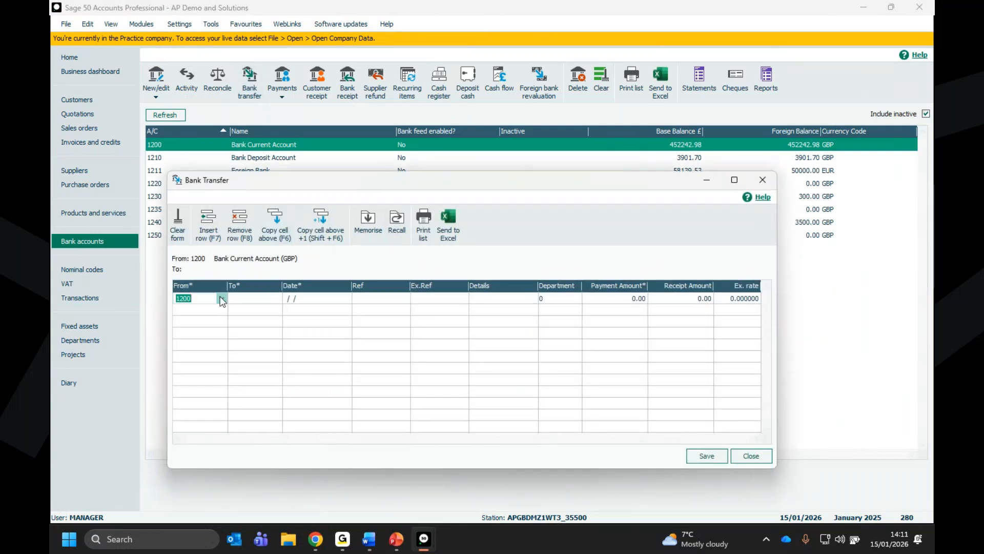
pyautogui.click(221, 299)
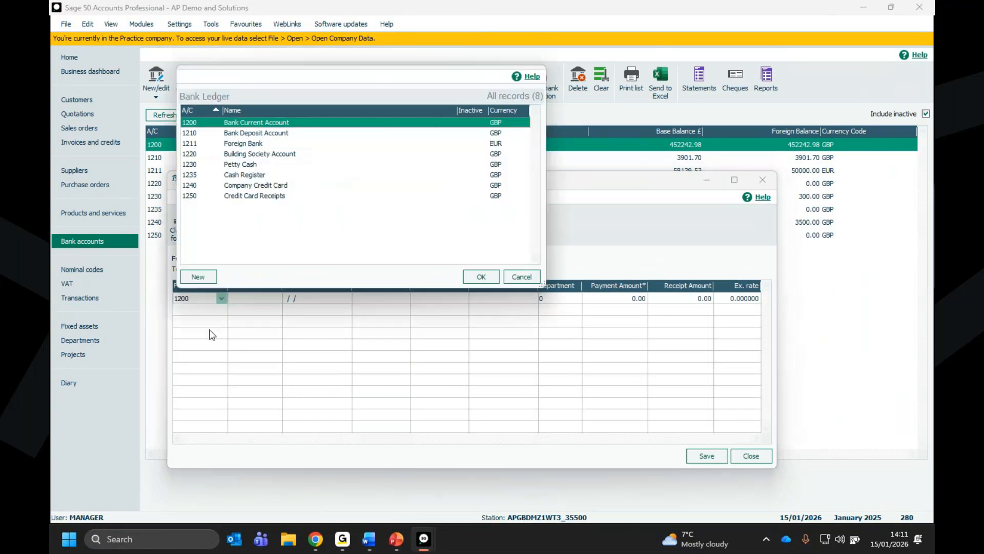
pyautogui.click(235, 135)
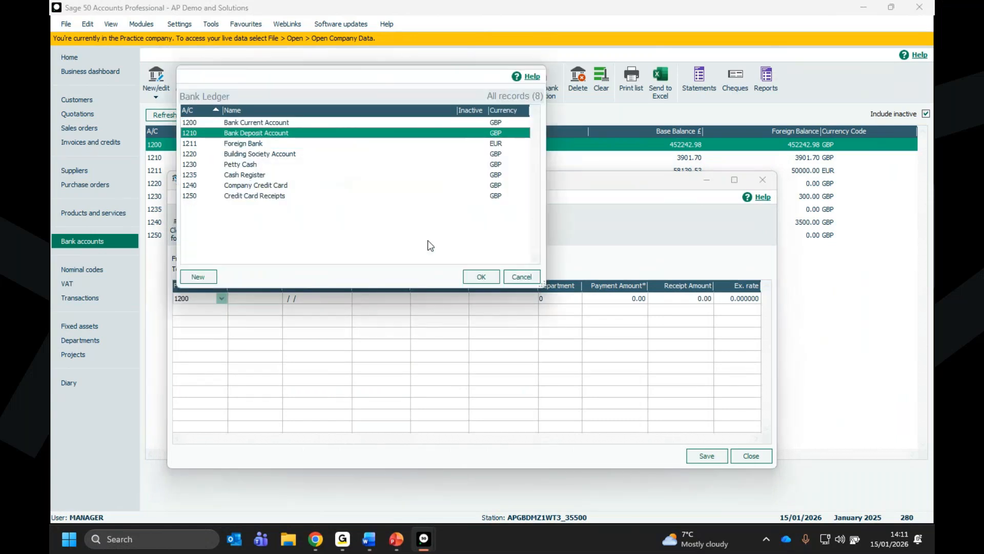
pyautogui.click(476, 276)
pyautogui.click(275, 299)
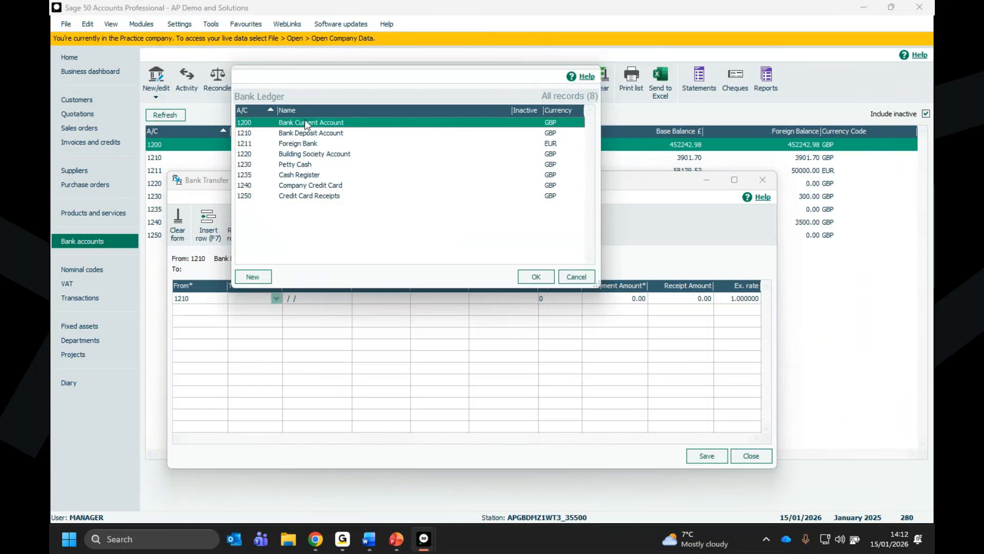
pyautogui.doubleClick(305, 123)
# - Enter a payment amount of 50 for the reversing transfer, save it and close the form
pyautogui.click(635, 300)
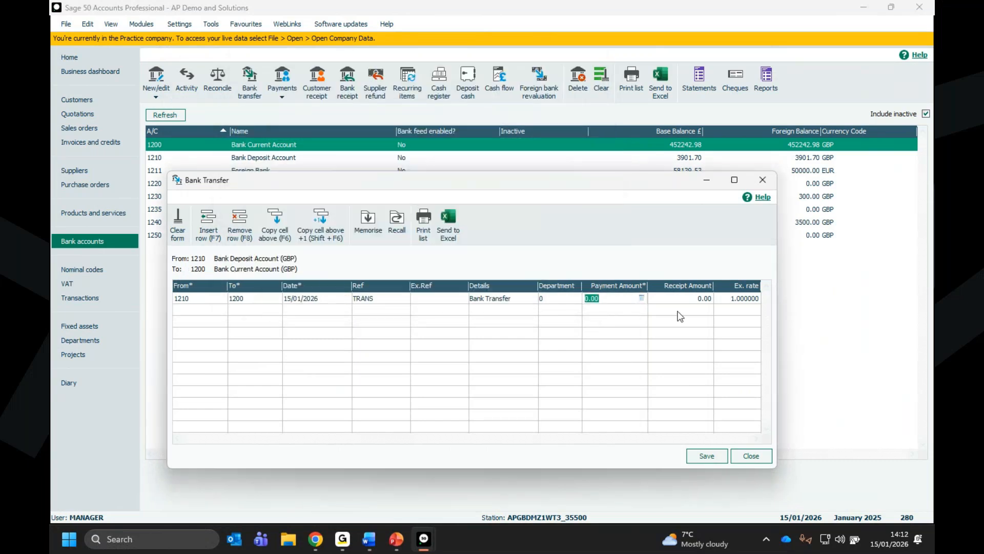
pyautogui.write('50')
pyautogui.click(709, 457)
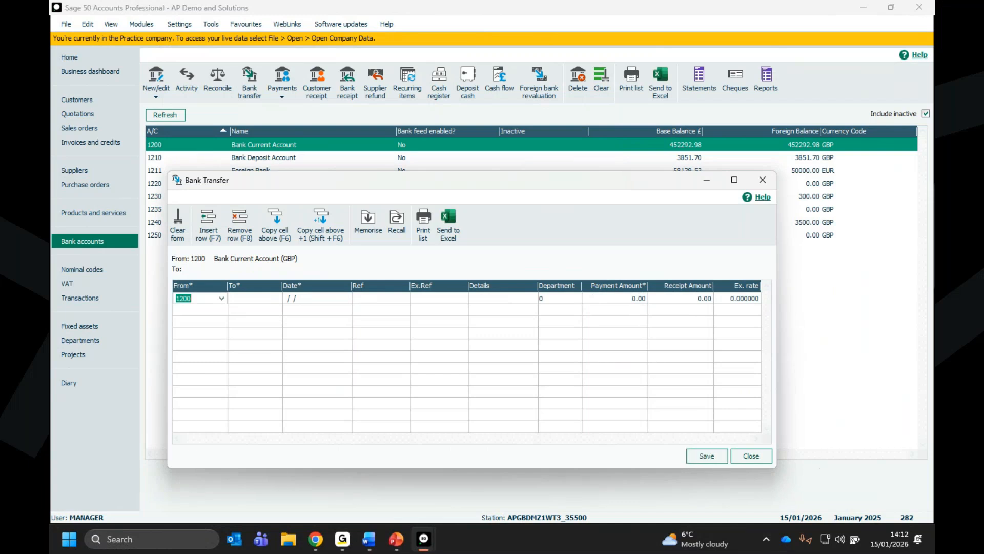
pyautogui.click(750, 455)
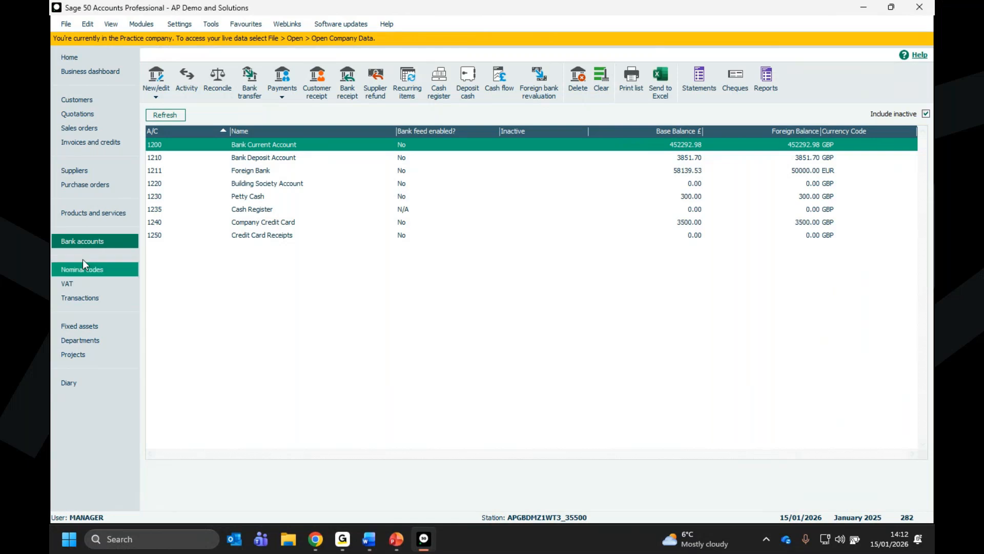
# - Examine the newest bank transfer entries at the end of the transactions list
pyautogui.click(89, 301)
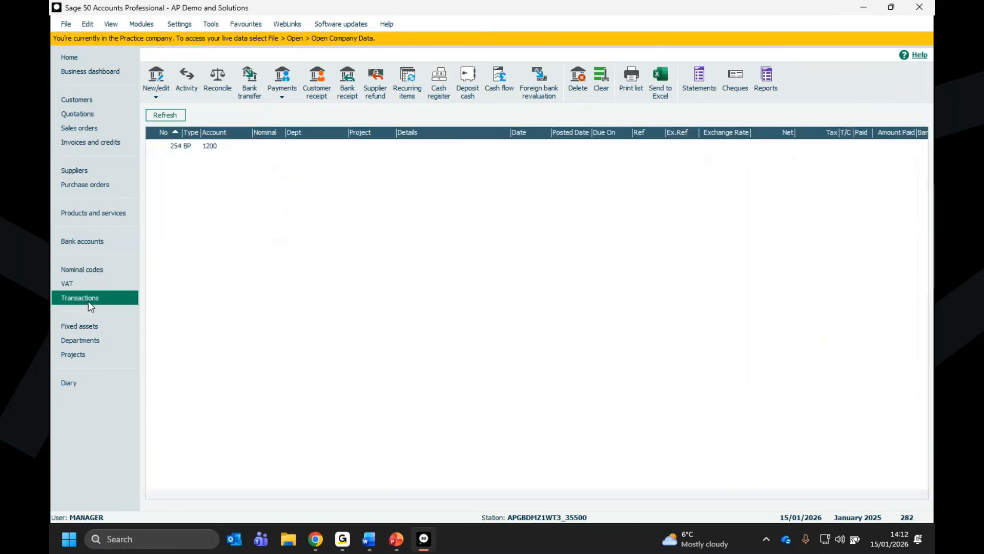
pyautogui.click(924, 486)
pyautogui.click(925, 486)
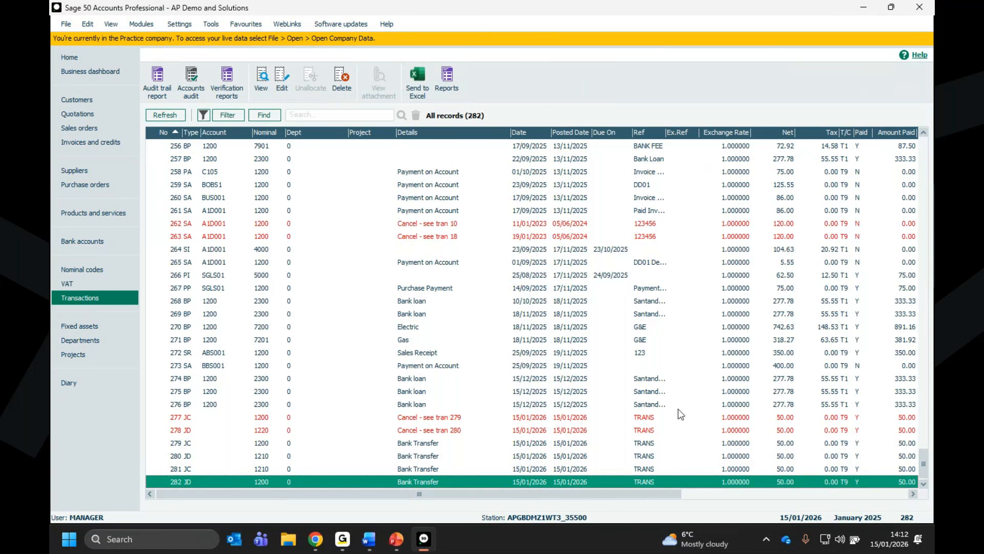
# - Delete bank payment transaction 3, continuing despite its previous-year posting date, and confirm the reversal
pyautogui.moveTo(923, 464); pyautogui.dragTo(914, 144)
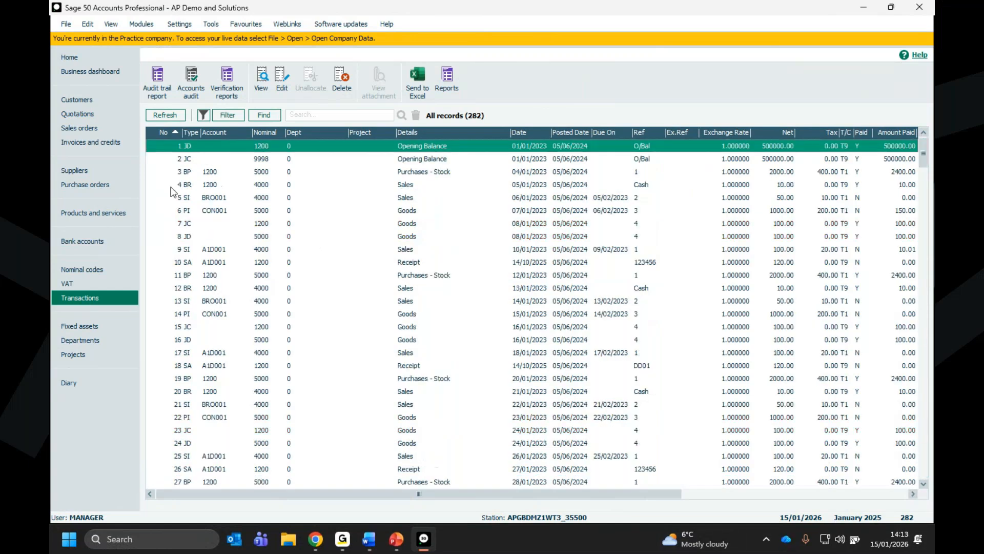
pyautogui.click(186, 172)
pyautogui.moveTo(203, 491); pyautogui.dragTo(359, 503)
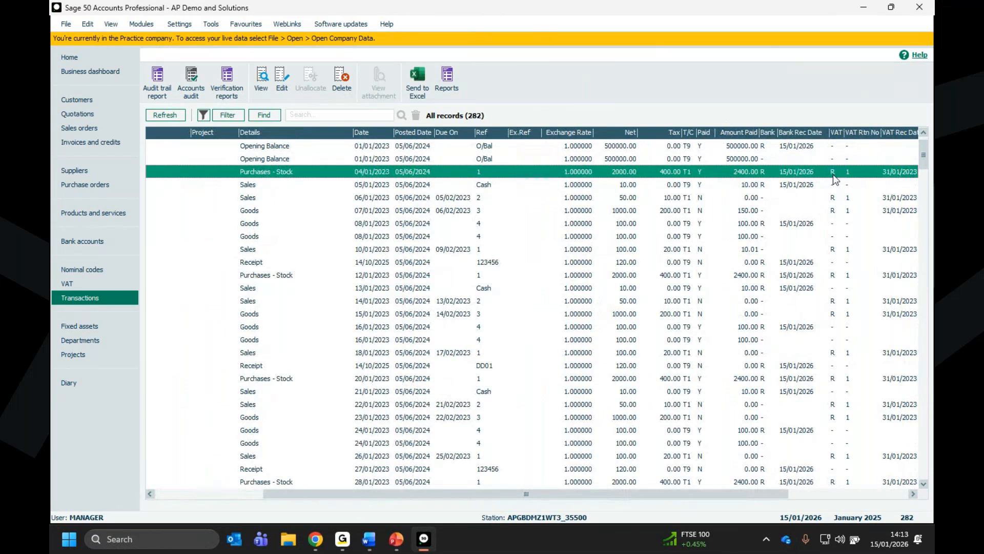
pyautogui.moveTo(577, 502); pyautogui.dragTo(469, 503)
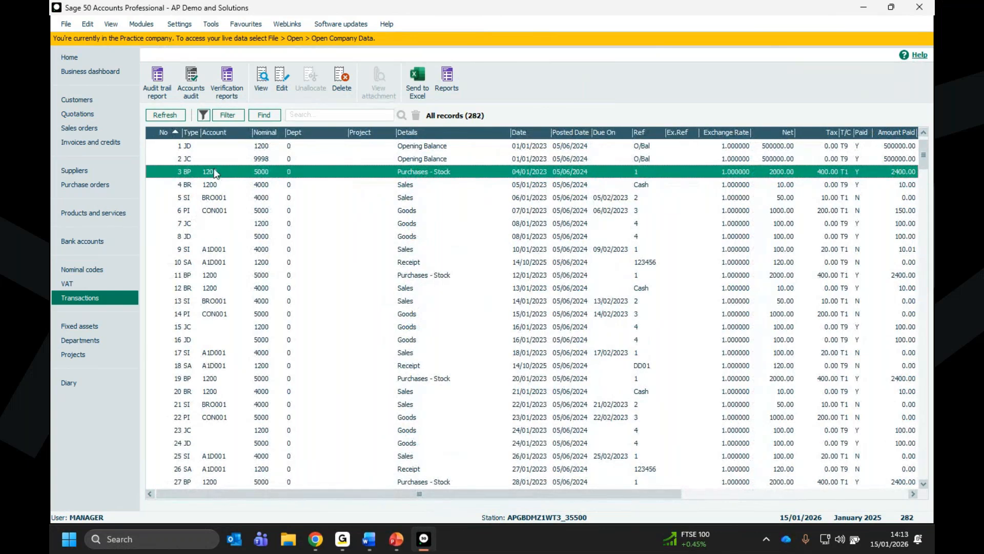
pyautogui.click(339, 78)
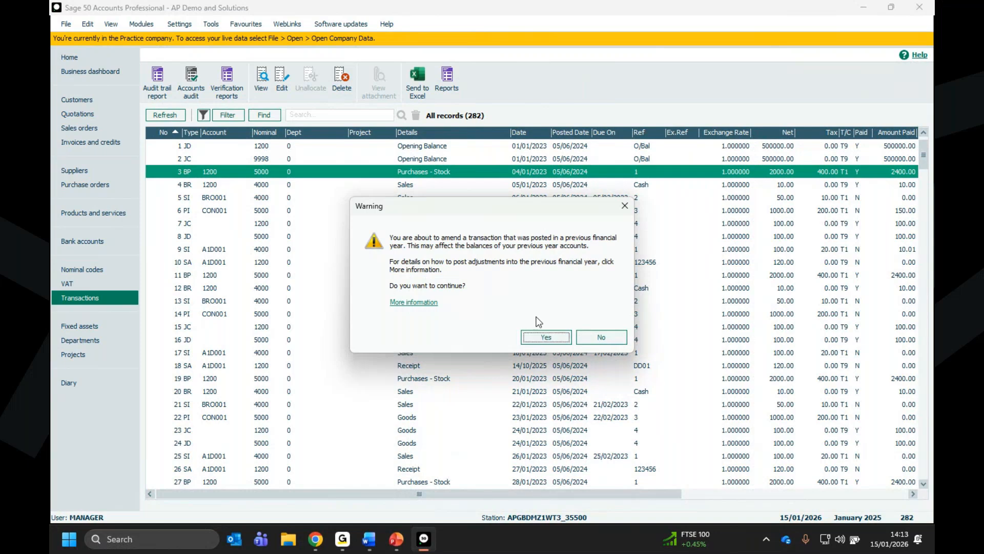
pyautogui.click(546, 337)
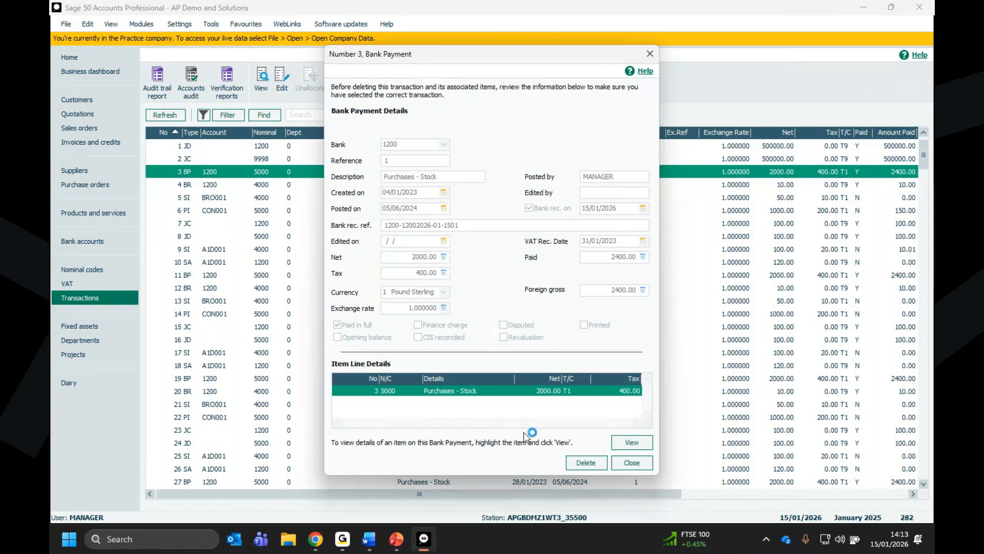
pyautogui.click(597, 462)
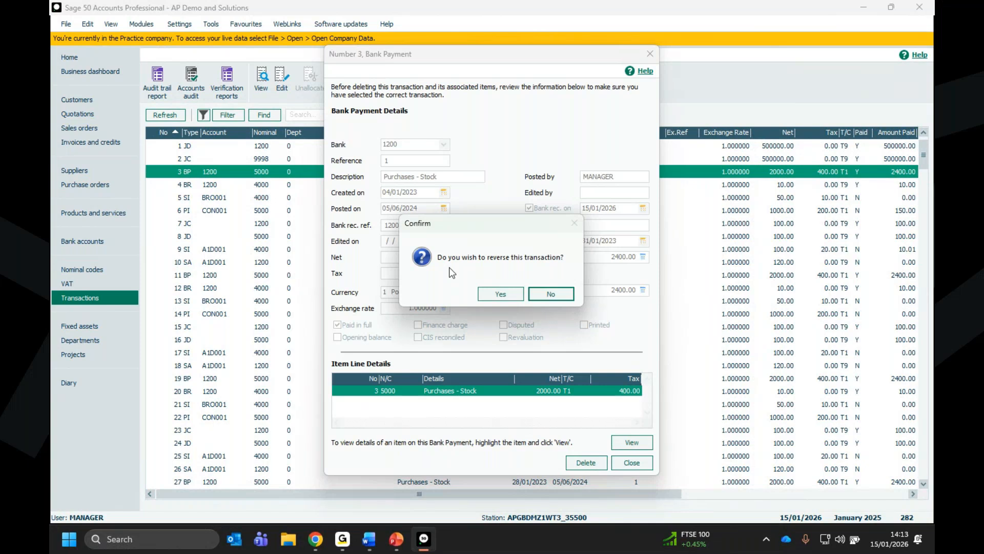
pyautogui.click(490, 294)
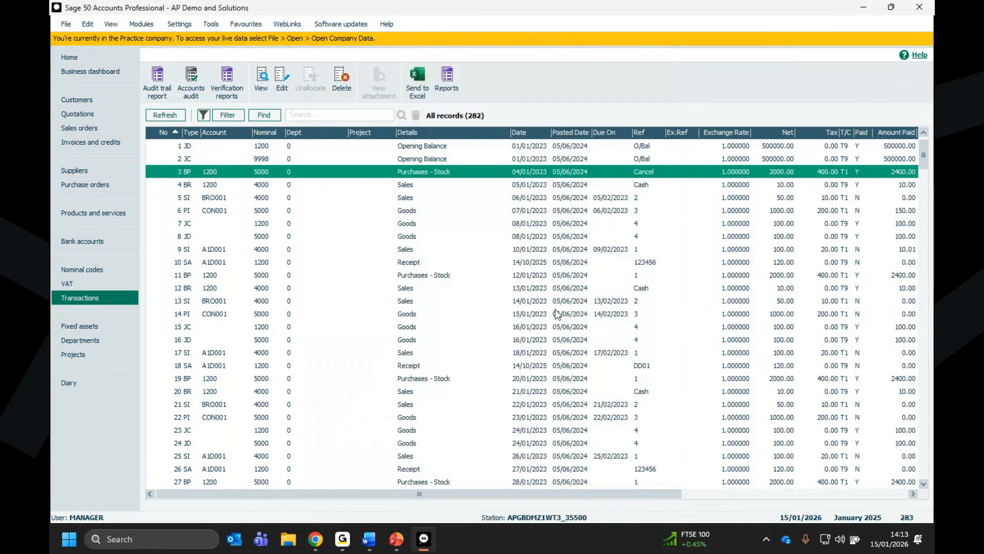
# - Compare transaction 3's reference in the transactions list with the reversing entry added as the last record
pyautogui.click(392, 264)
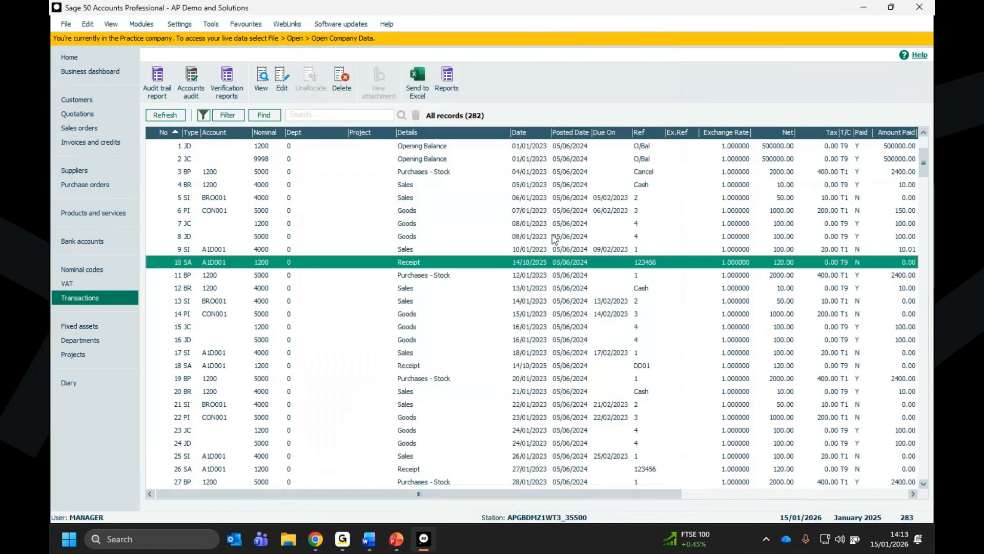
pyautogui.click(648, 173)
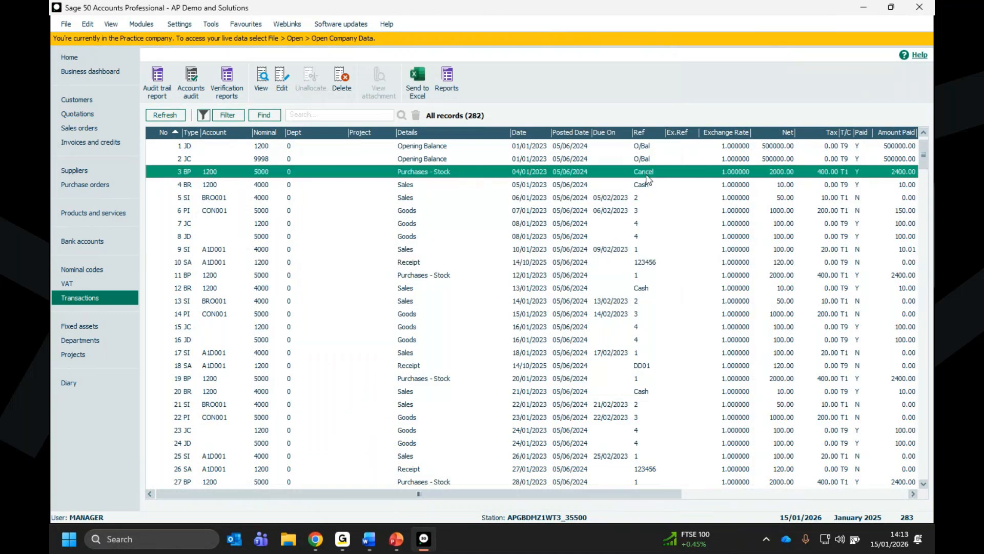
pyautogui.moveTo(923, 152)
pyautogui.mouseDown()
pyautogui.moveTo(923, 274)
pyautogui.moveTo(928, 152)
pyautogui.mouseUp()
pyautogui.click(793, 174)
pyautogui.moveTo(924, 147); pyautogui.dragTo(909, 454)
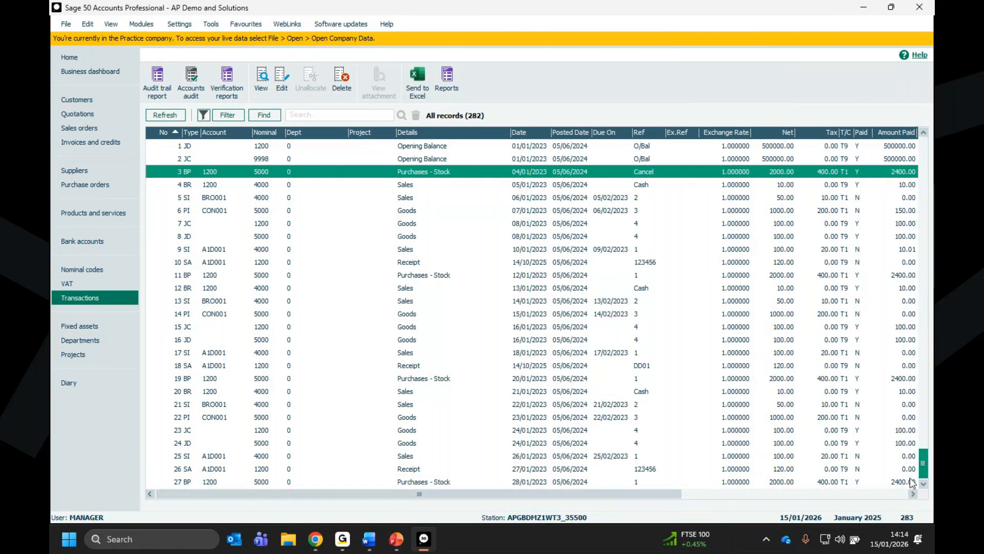
pyautogui.click(186, 472)
pyautogui.click(185, 483)
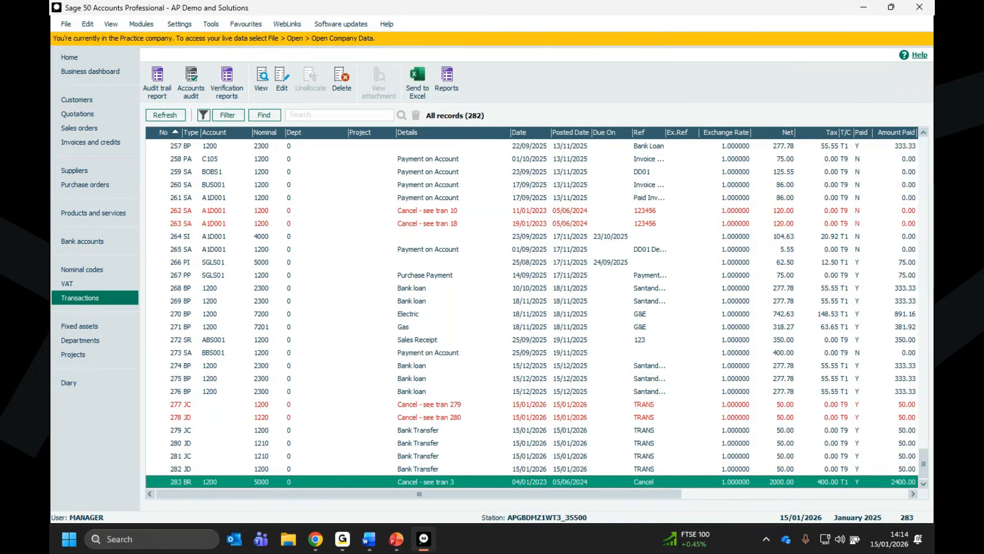
# - Examine the amounts, bank reconciliation and VAT columns of bank receipt transaction 4
pyautogui.moveTo(922, 464); pyautogui.dragTo(924, 150)
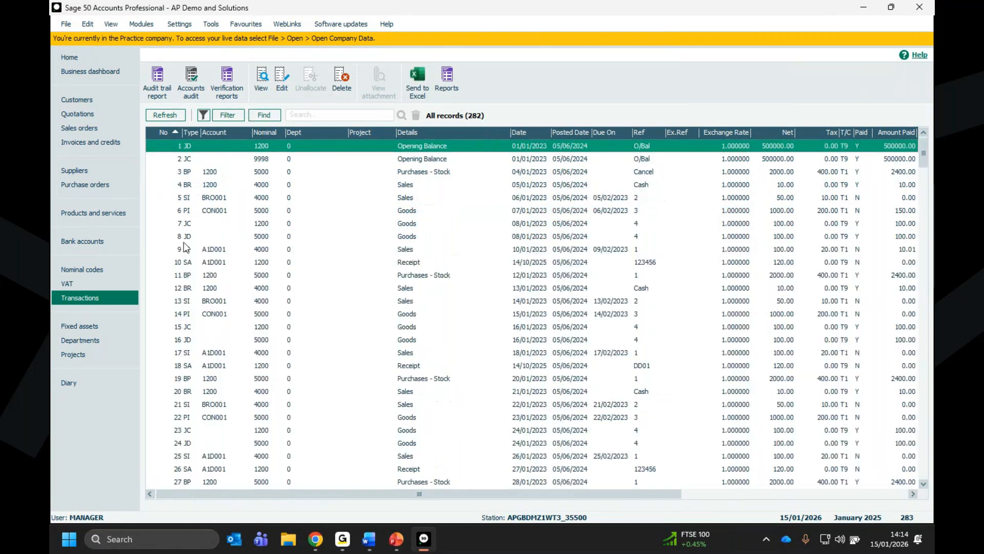
pyautogui.click(195, 187)
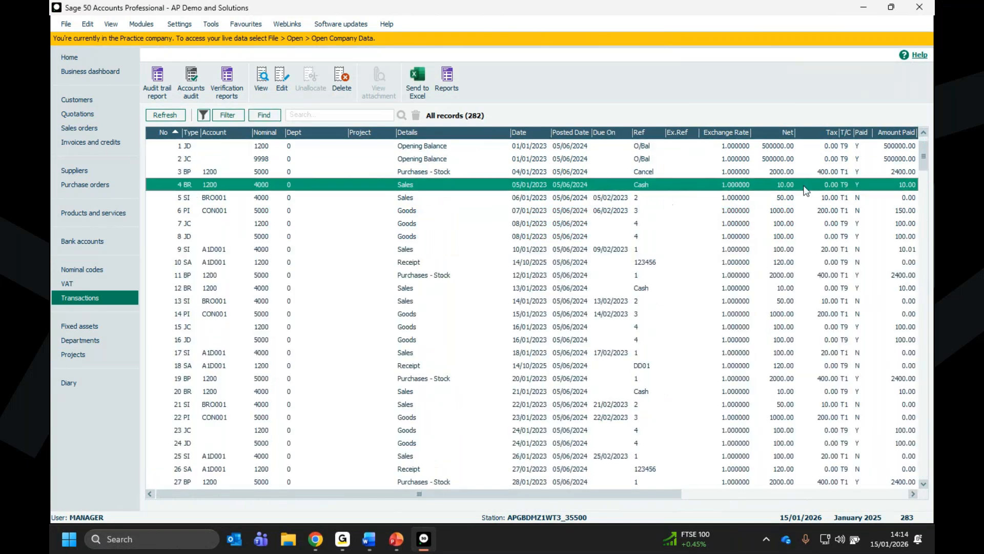
pyautogui.moveTo(531, 490); pyautogui.dragTo(623, 492)
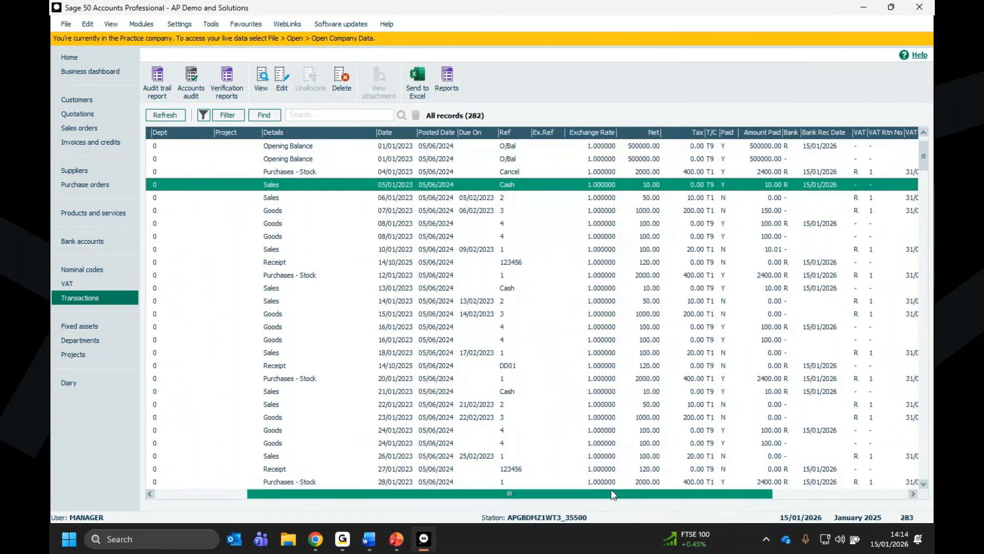
pyautogui.moveTo(578, 489); pyautogui.dragTo(488, 490)
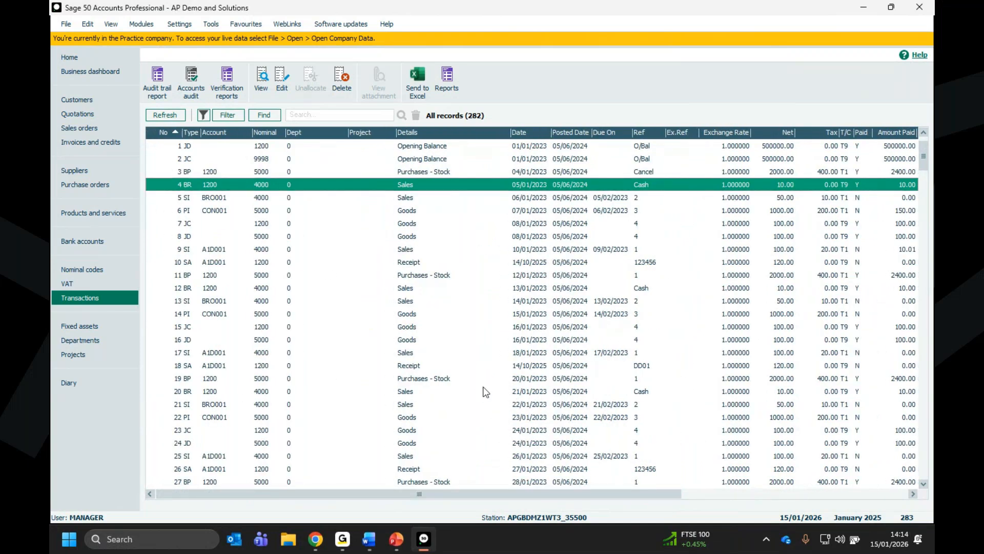
pyautogui.moveTo(428, 493); pyautogui.dragTo(550, 493)
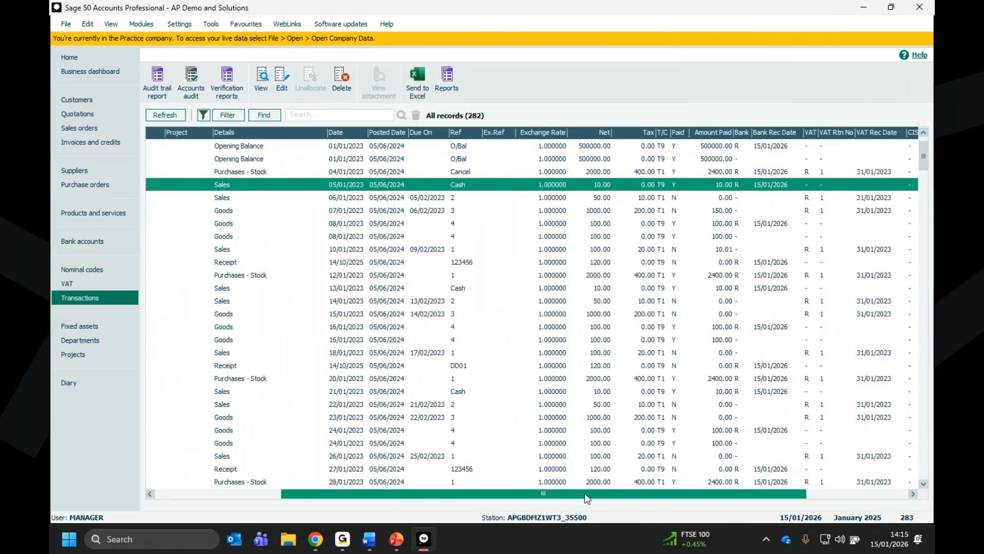
pyautogui.moveTo(587, 495); pyautogui.dragTo(490, 495)
pyautogui.moveTo(265, 491); pyautogui.dragTo(183, 490)
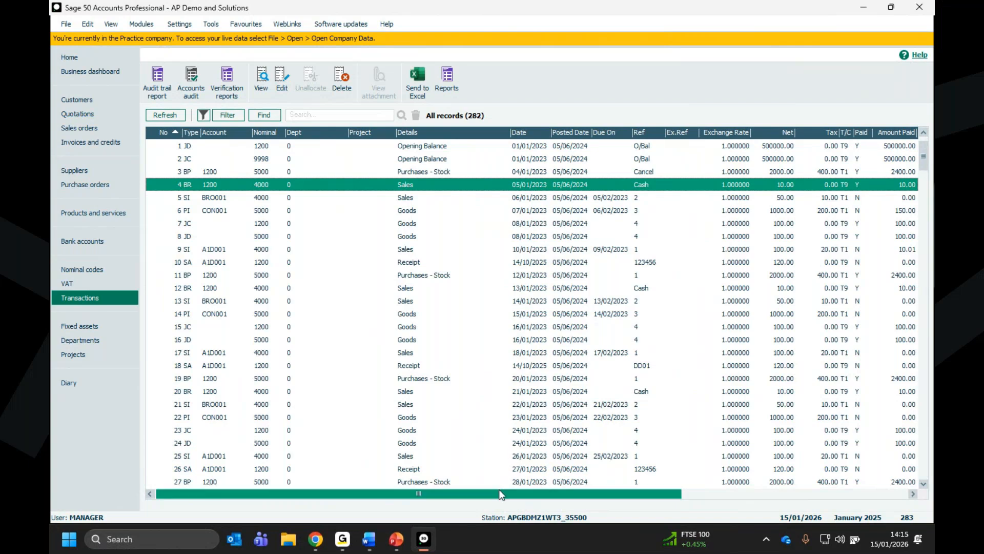
pyautogui.moveTo(499, 493); pyautogui.dragTo(614, 488)
pyautogui.moveTo(686, 490); pyautogui.dragTo(686, 491)
pyautogui.moveTo(366, 493); pyautogui.dragTo(424, 499)
# - Open bank receipt transaction 4 for editing despite its previous-year date and clear its bank reconciled flag
pyautogui.click(282, 79)
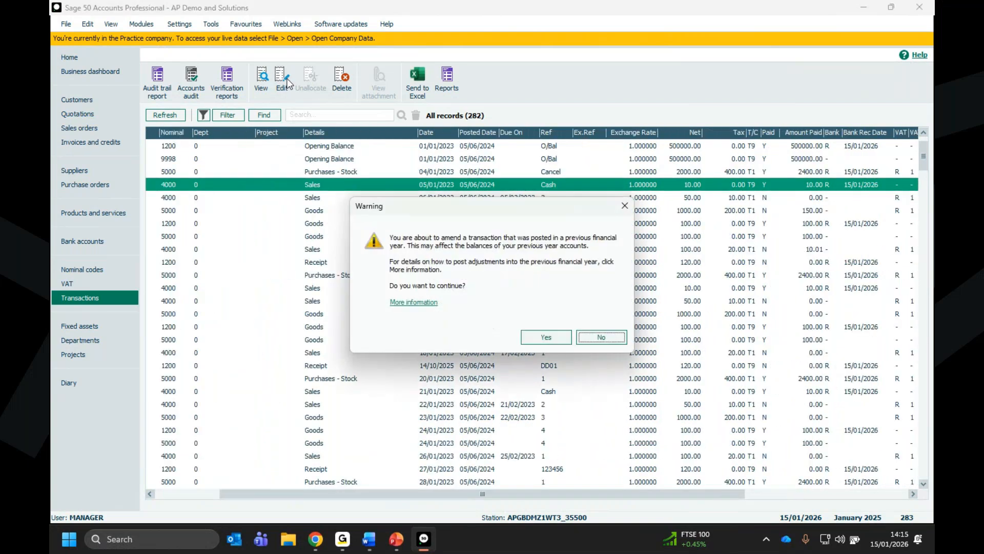
pyautogui.click(546, 337)
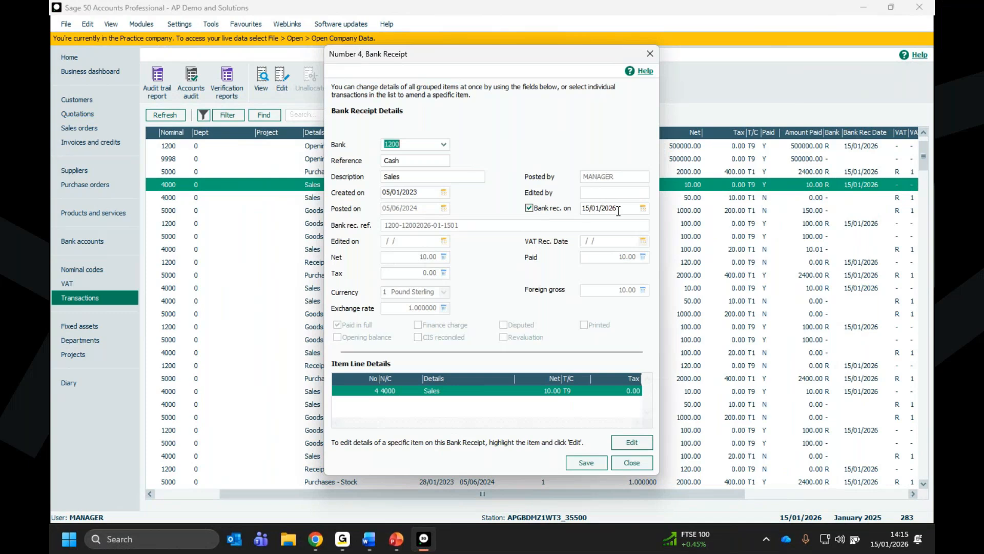
pyautogui.click(529, 208)
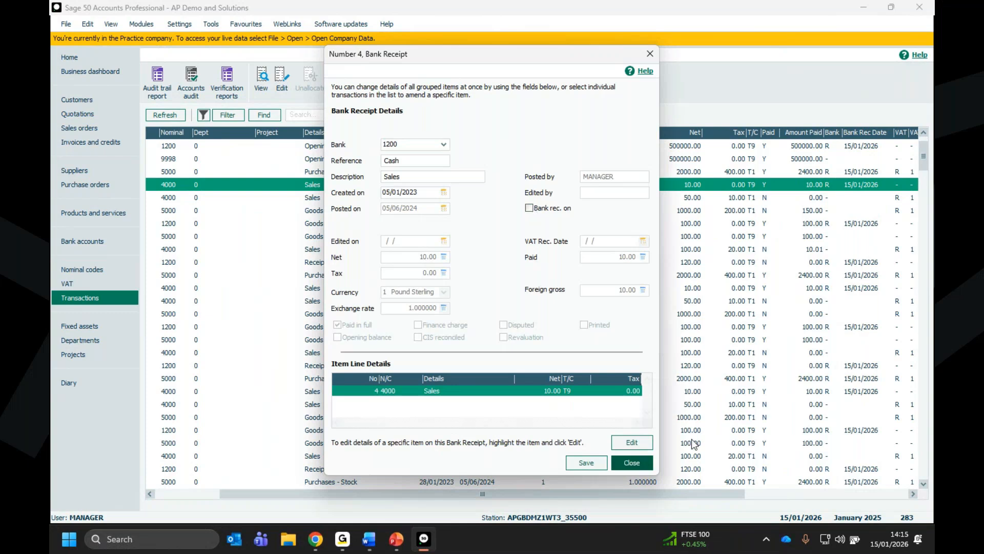
# - Change the net amount of the receipt's Sales item line to 15 and close the line details
pyautogui.click(632, 442)
pyautogui.click(435, 259)
pyautogui.hotkey('shift', 'End')
pyautogui.write('15')
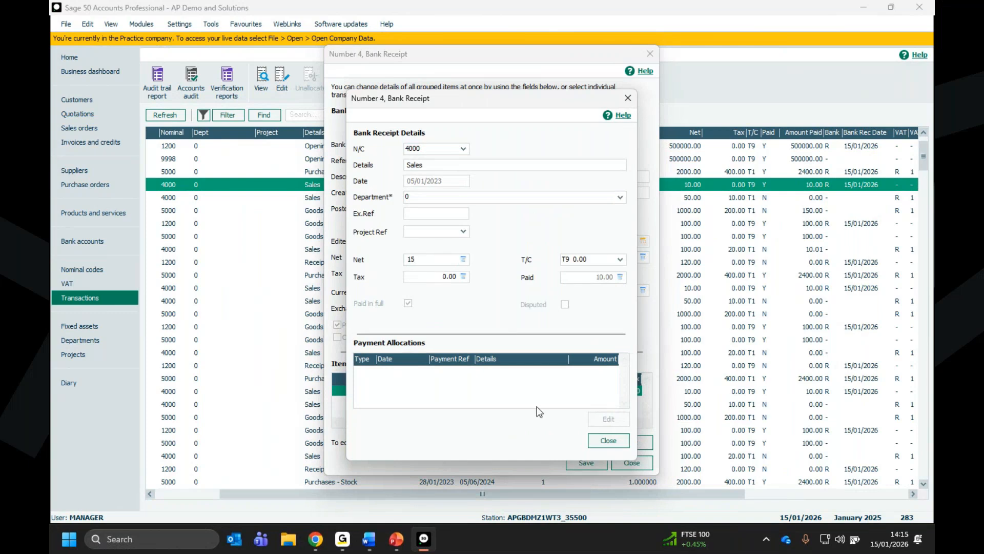
pyautogui.click(607, 441)
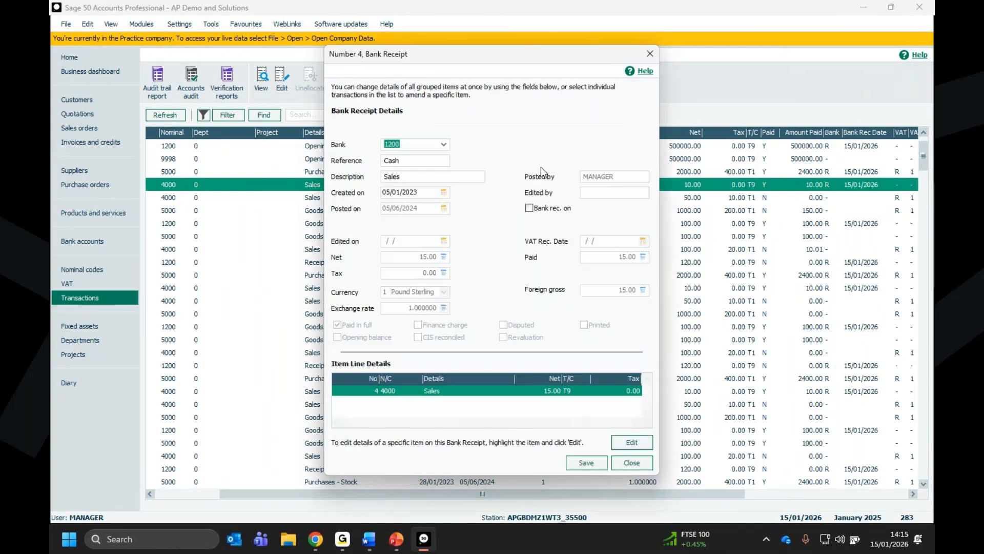
# - Mark the receipt as bank reconciled again with the date 15/01/2026
pyautogui.click(529, 208)
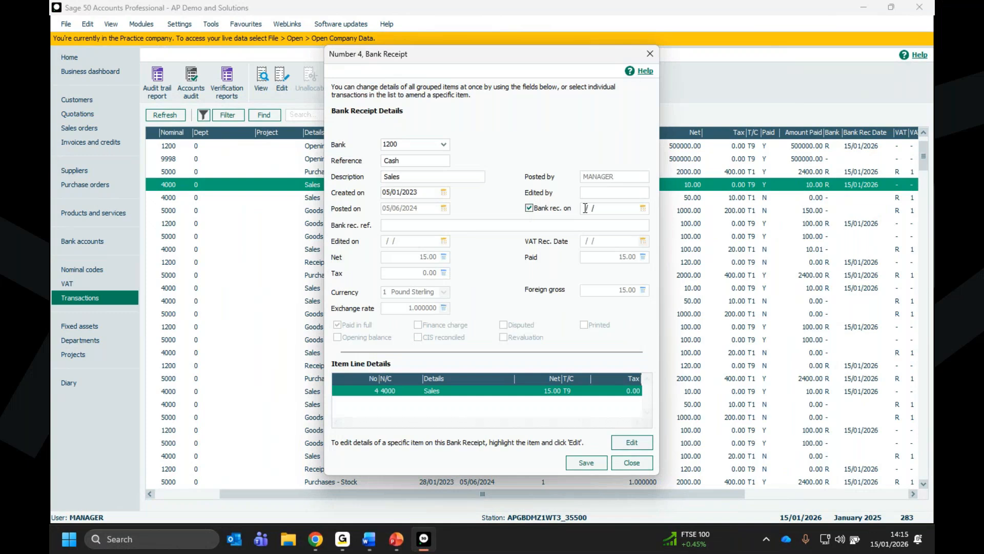
pyautogui.click(639, 206)
pyautogui.write('15/01/2026')
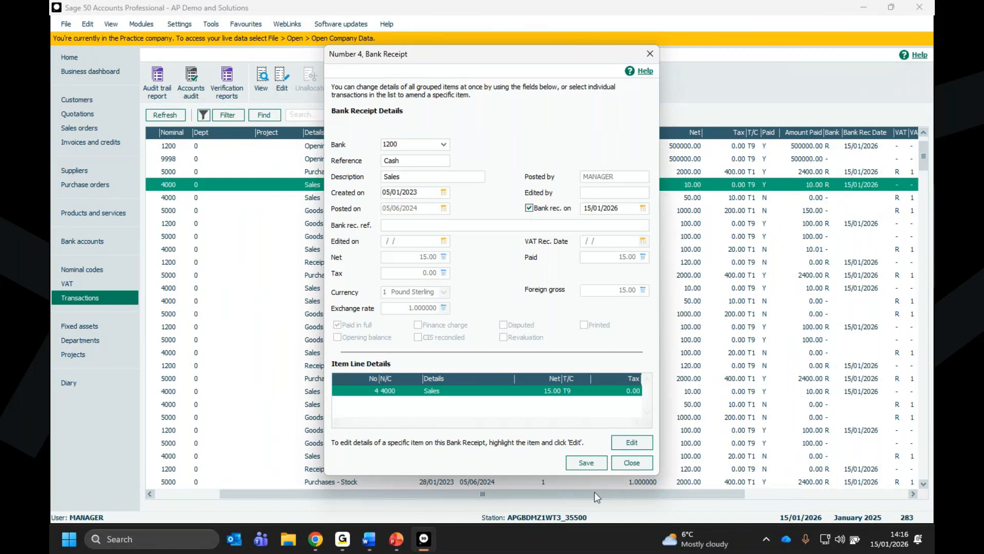
# - Save the amended receipt, confirm posting the changes to the reconciled transaction, and review the newest transaction entries
pyautogui.click(581, 464)
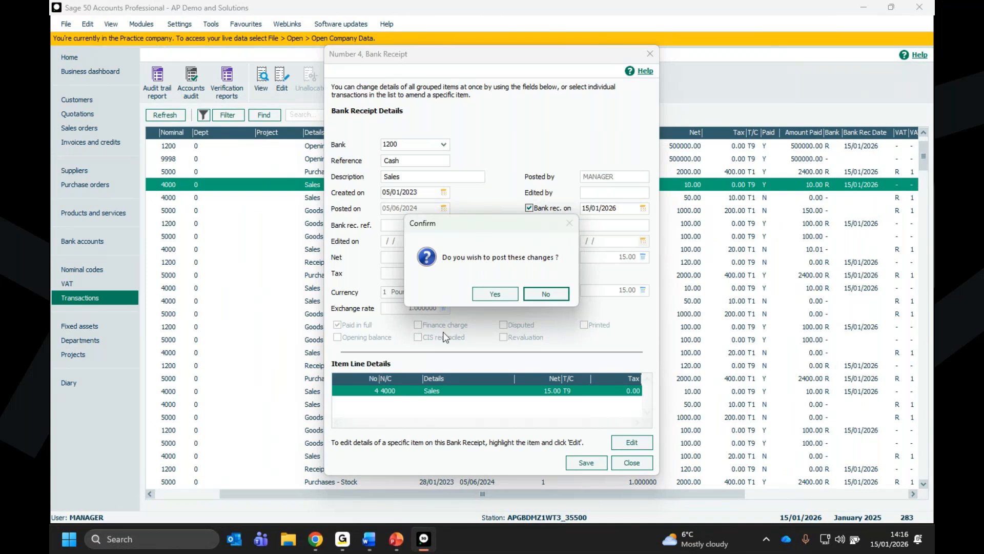
pyautogui.click(493, 295)
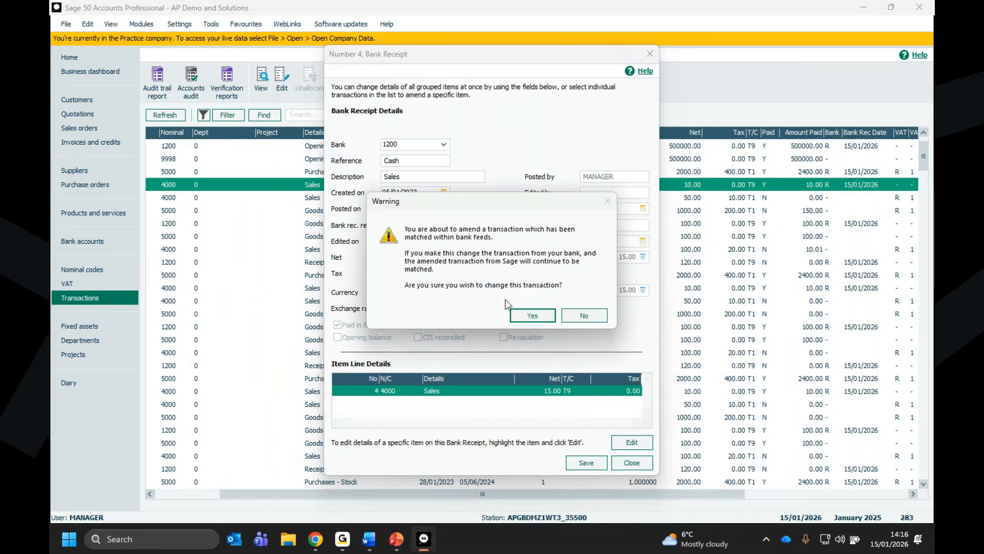
pyautogui.click(528, 315)
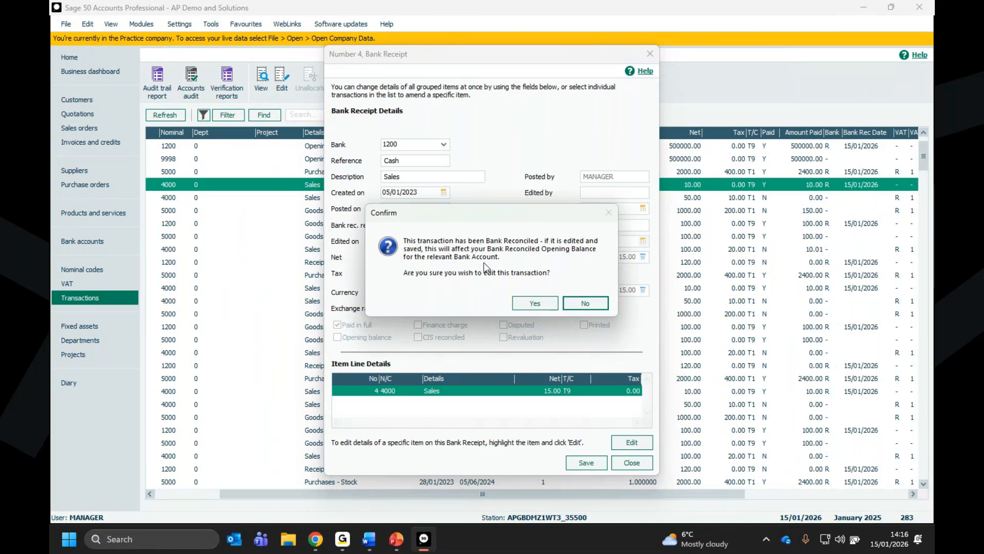
pyautogui.click(528, 303)
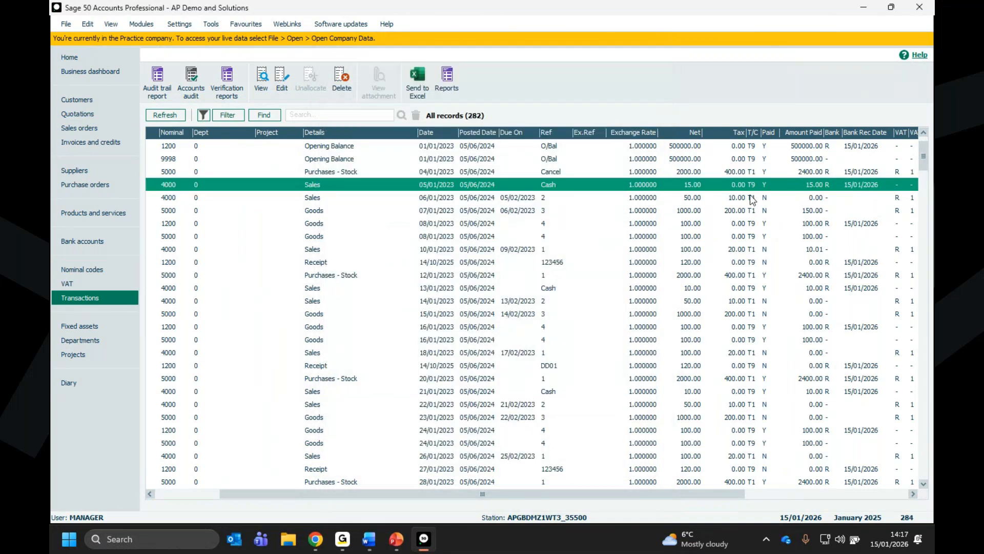
pyautogui.moveTo(924, 158); pyautogui.dragTo(930, 510)
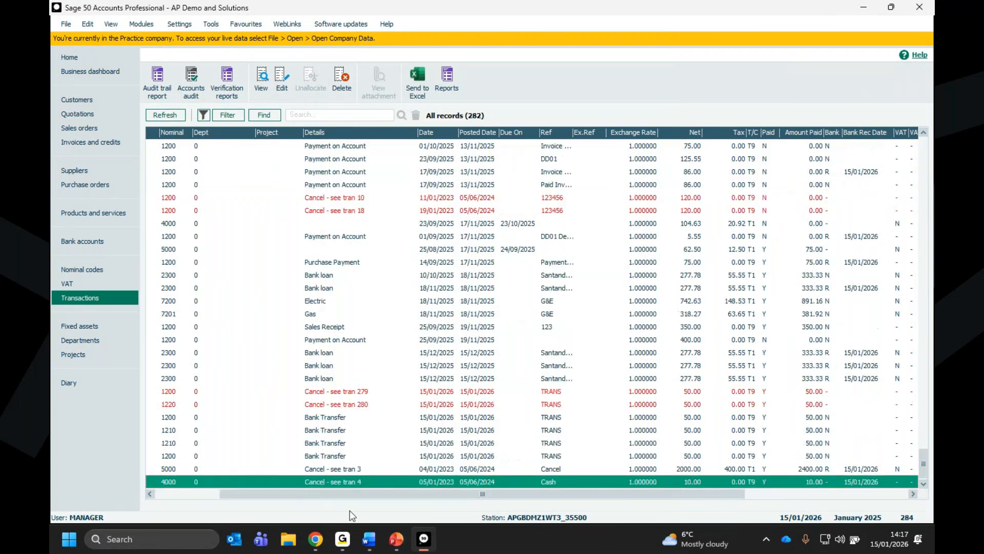
pyautogui.moveTo(362, 494); pyautogui.dragTo(205, 487)
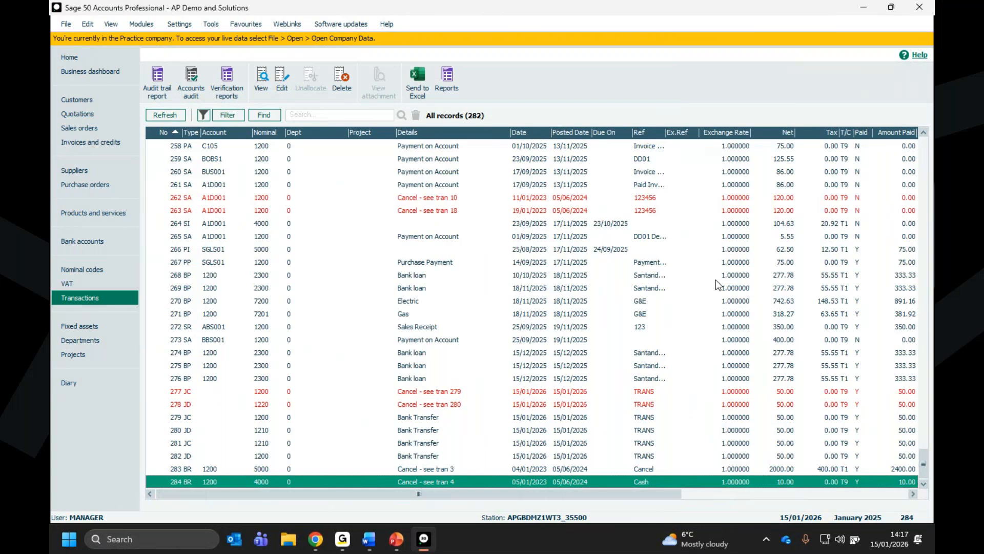
# - Delete the reconciled bank receipt transaction 4 despite its previous-year date, declining the first reconciliation confirmation and accepting the second
pyautogui.moveTo(923, 458); pyautogui.dragTo(922, 150)
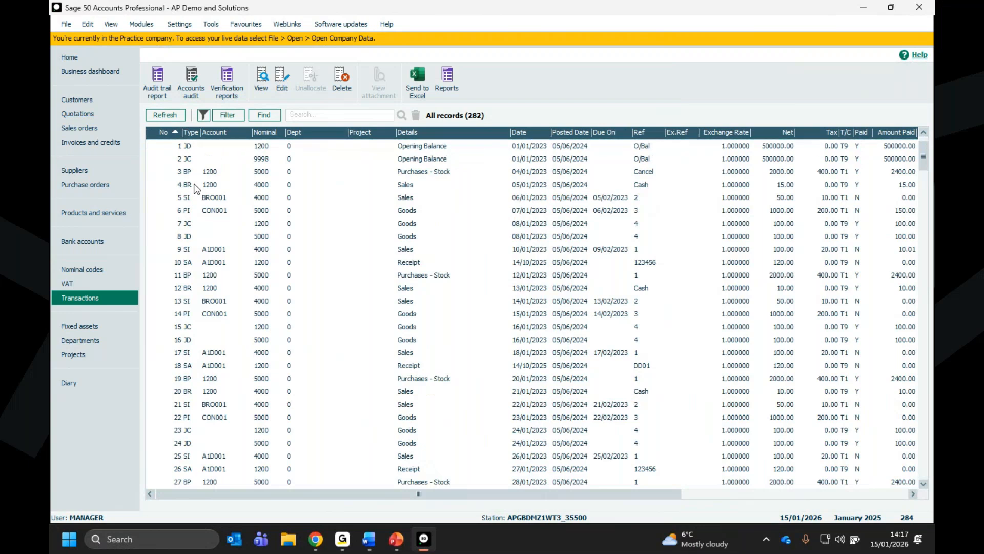
pyautogui.click(195, 185)
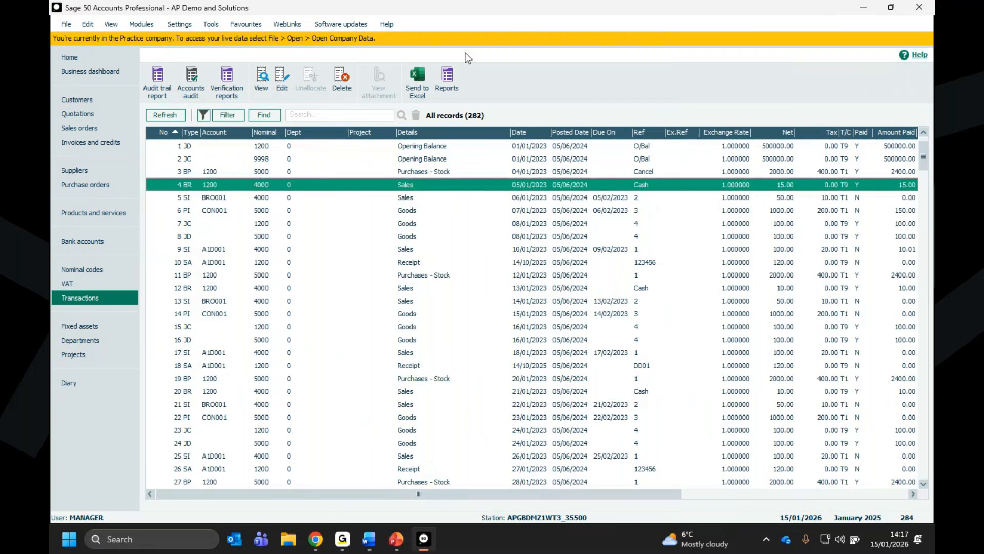
pyautogui.click(345, 79)
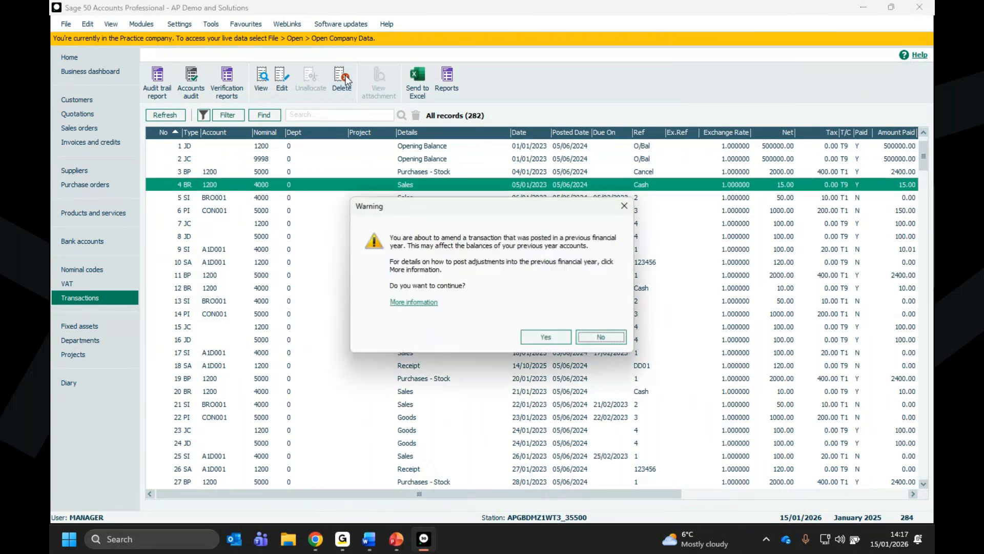
pyautogui.click(536, 337)
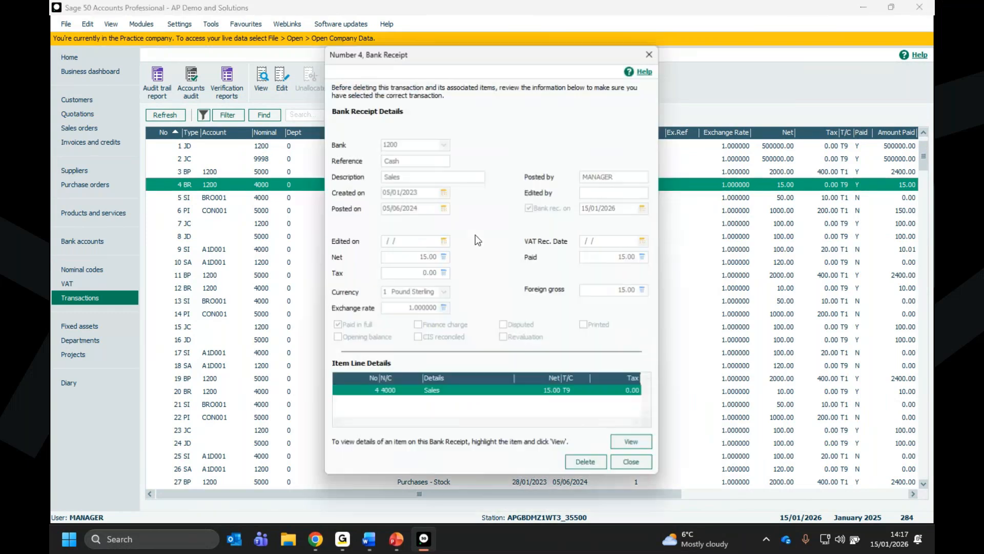
pyautogui.click(580, 460)
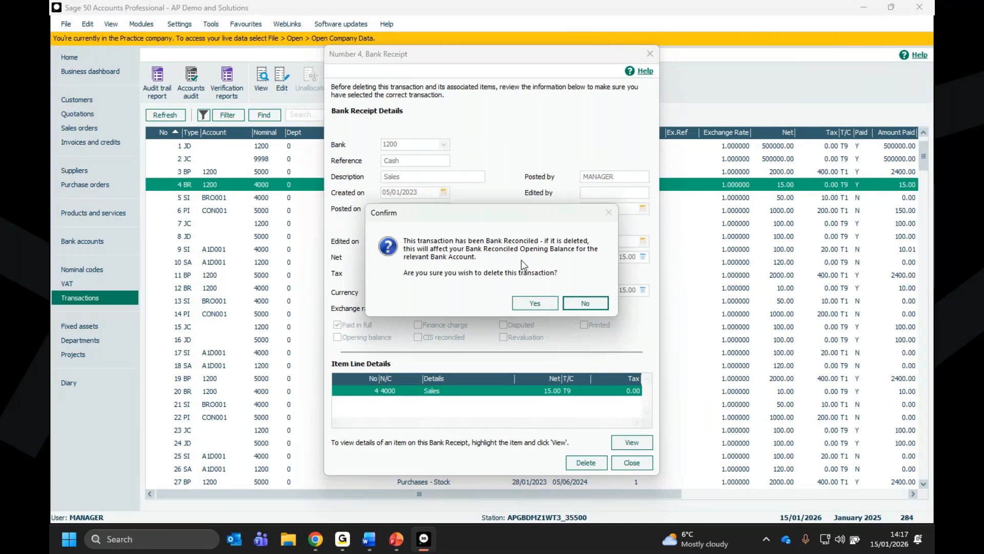
pyautogui.click(585, 303)
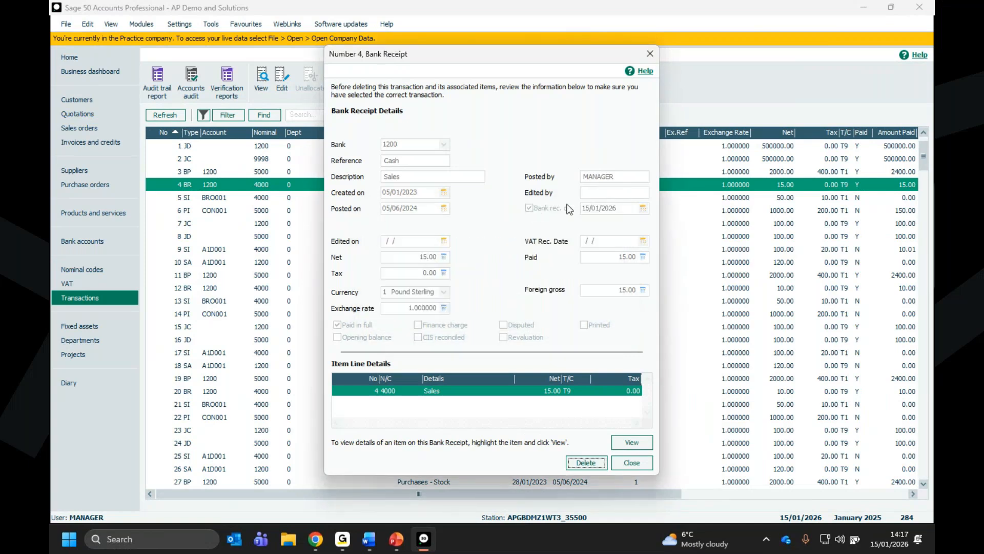
pyautogui.click(589, 462)
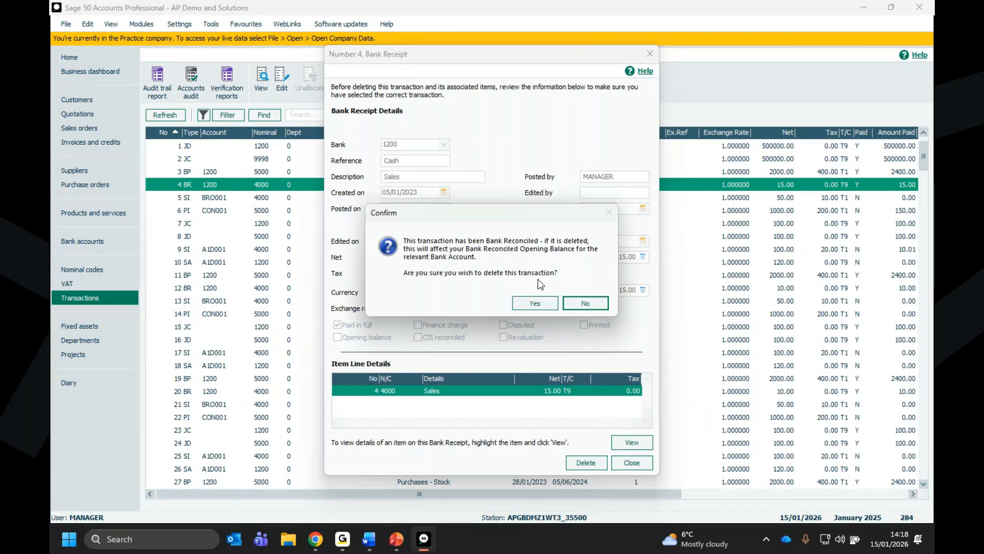
pyautogui.click(519, 304)
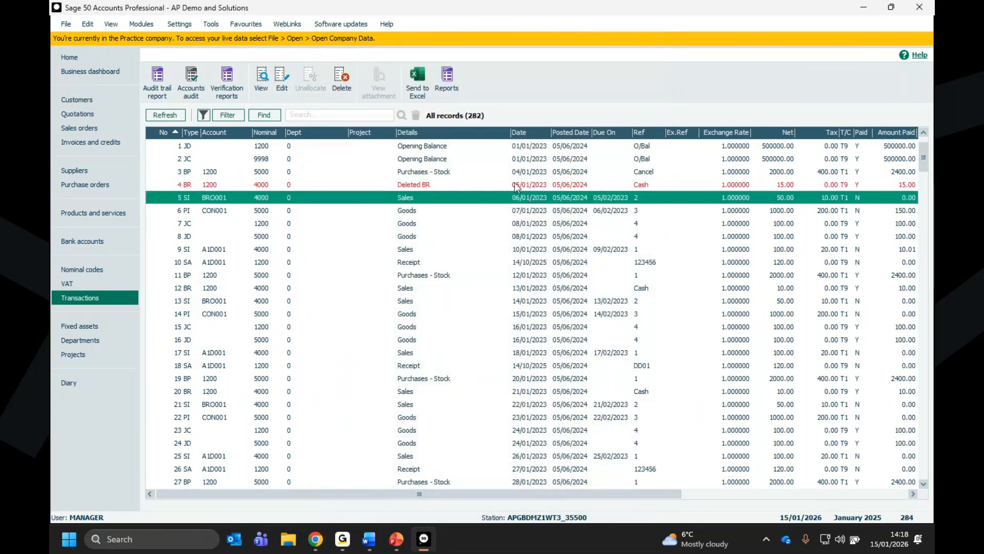
# - Review the newest transaction entries, including cancellation entries 283 and 284, and switch to the PowerPoint presentation
pyautogui.moveTo(925, 152); pyautogui.dragTo(924, 459)
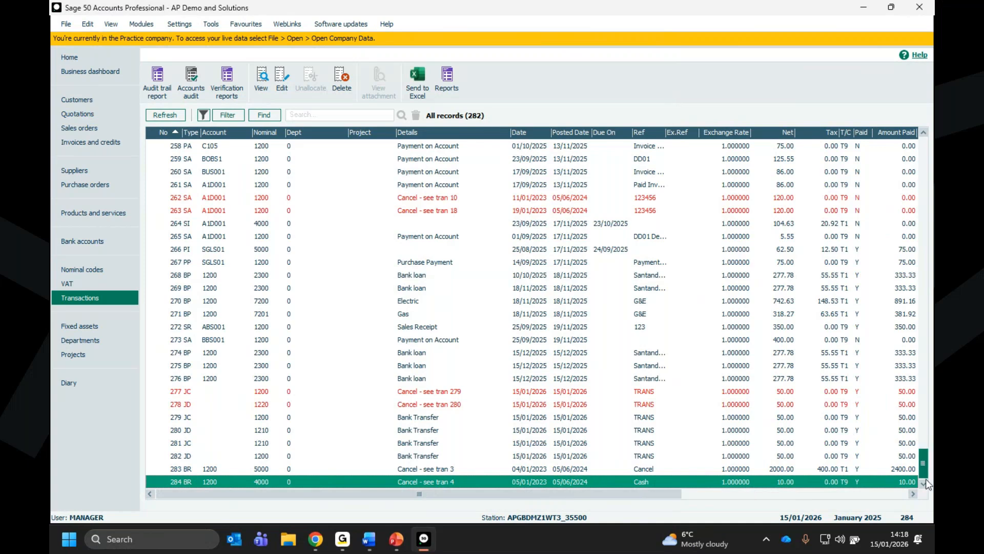
pyautogui.press('Up')
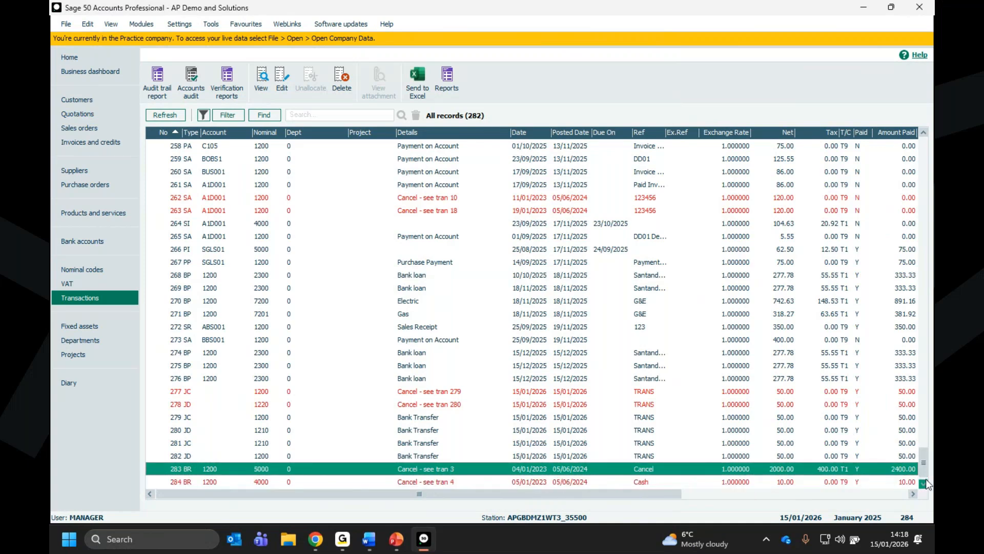
pyautogui.click(428, 476)
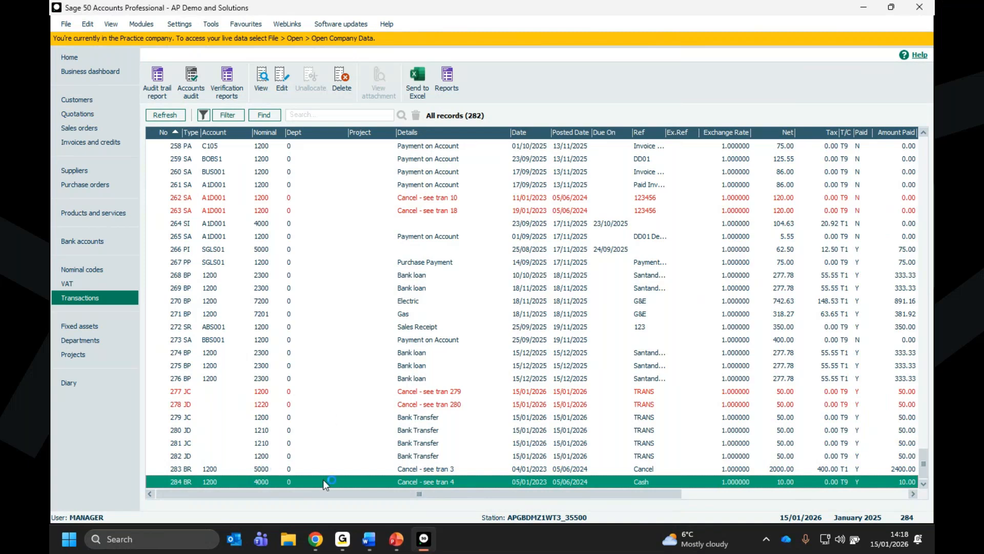
pyautogui.moveTo(396, 542)
pyautogui.click(531, 486)
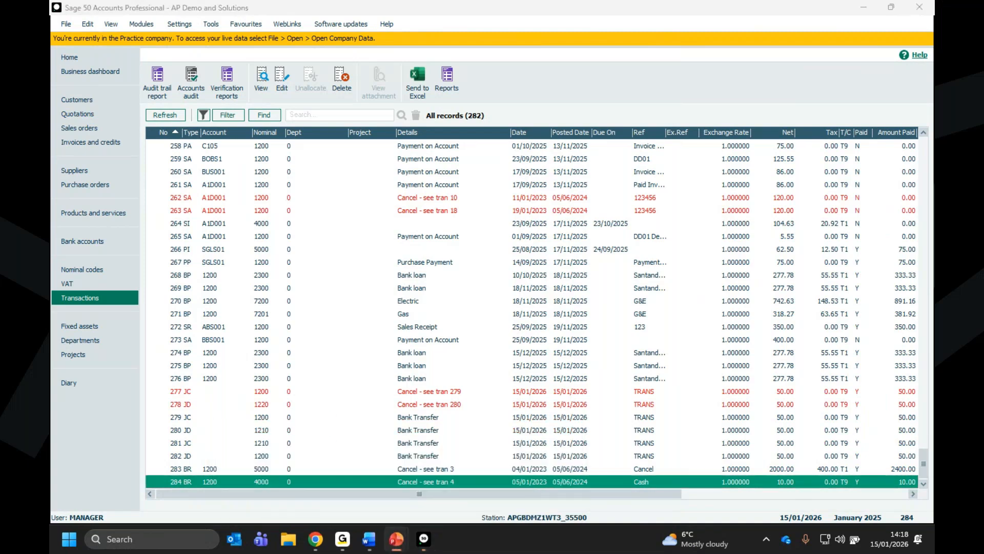